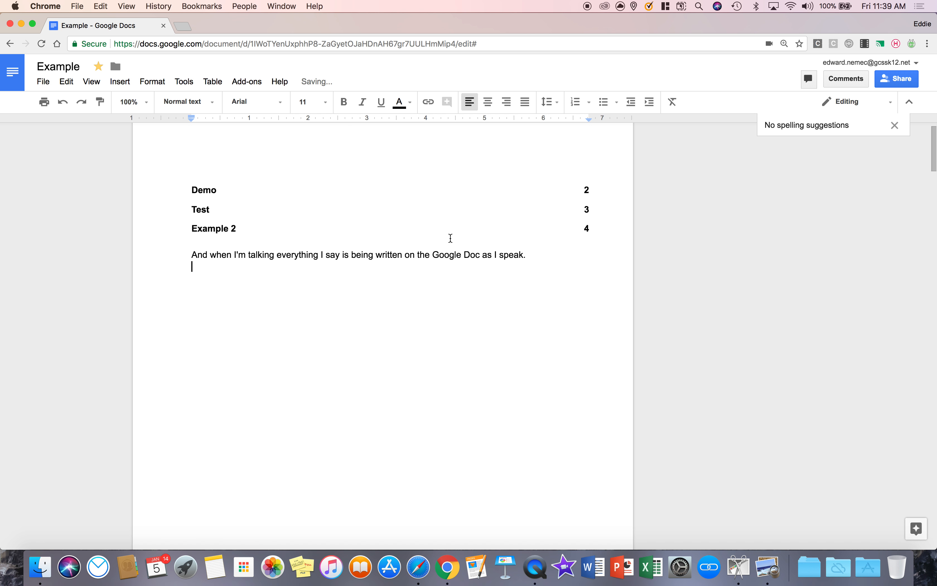
Open the review of suggested edits to view its accept and reject options, and close it
{"action": "left_click", "coordinate": [179, 82]}
{"action": "left_click", "coordinate": [214, 118]}
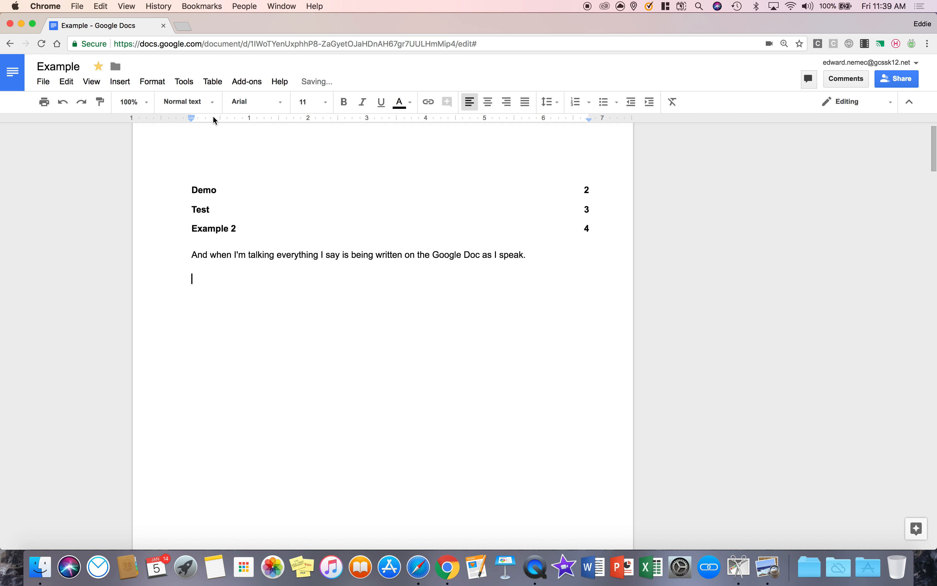
{"action": "left_click", "coordinate": [184, 82]}
{"action": "left_click", "coordinate": [205, 119]}
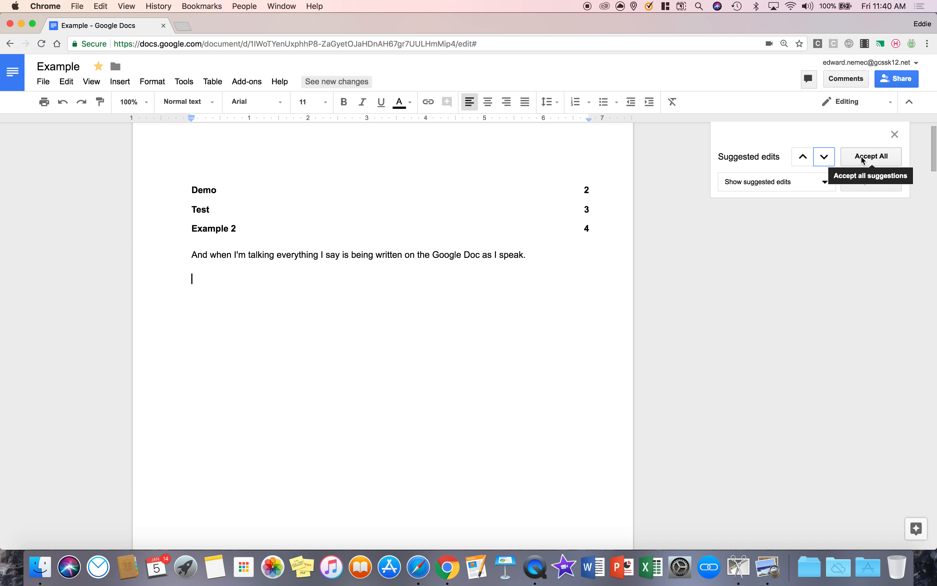
{"action": "left_click", "coordinate": [528, 251]}
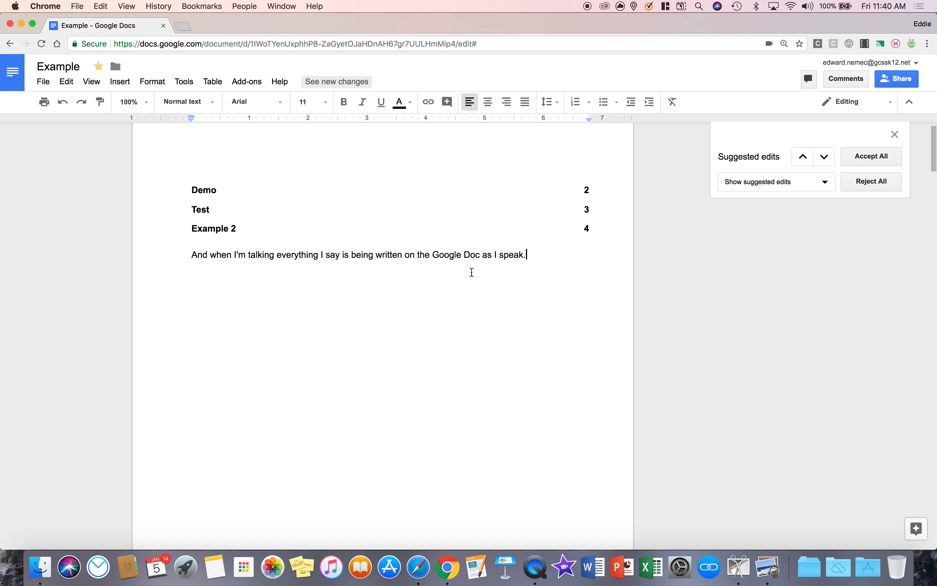
{"action": "left_click", "coordinate": [895, 137]}
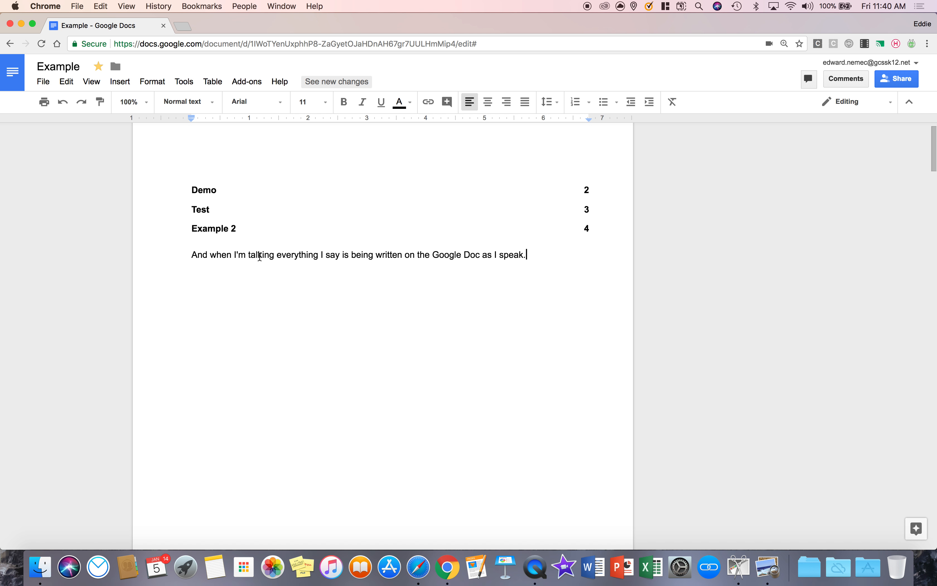
Switch the document to suggesting mode and suggest replacing "everything" with "example" in the sentence below the table of contents
{"action": "right_click", "coordinate": [298, 284]}
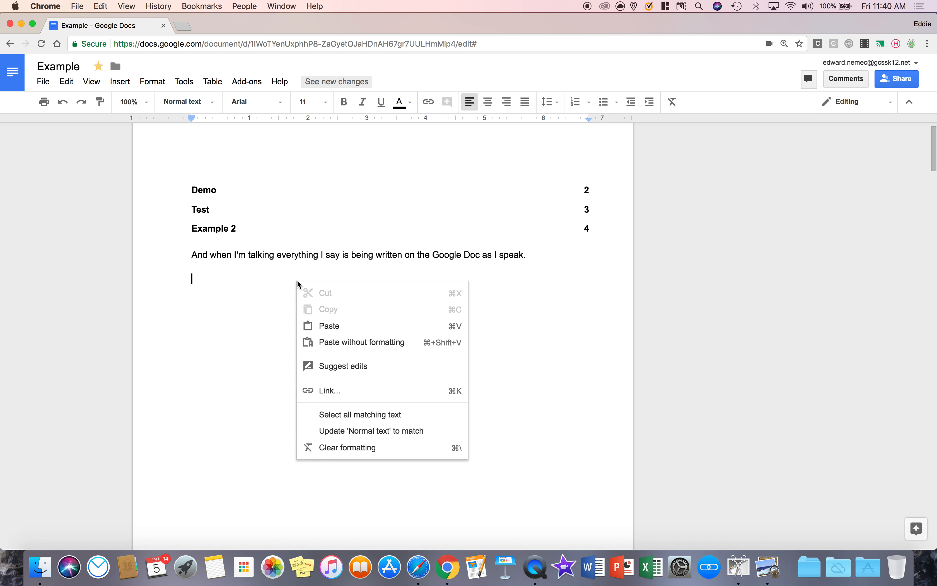
{"action": "left_click", "coordinate": [342, 366]}
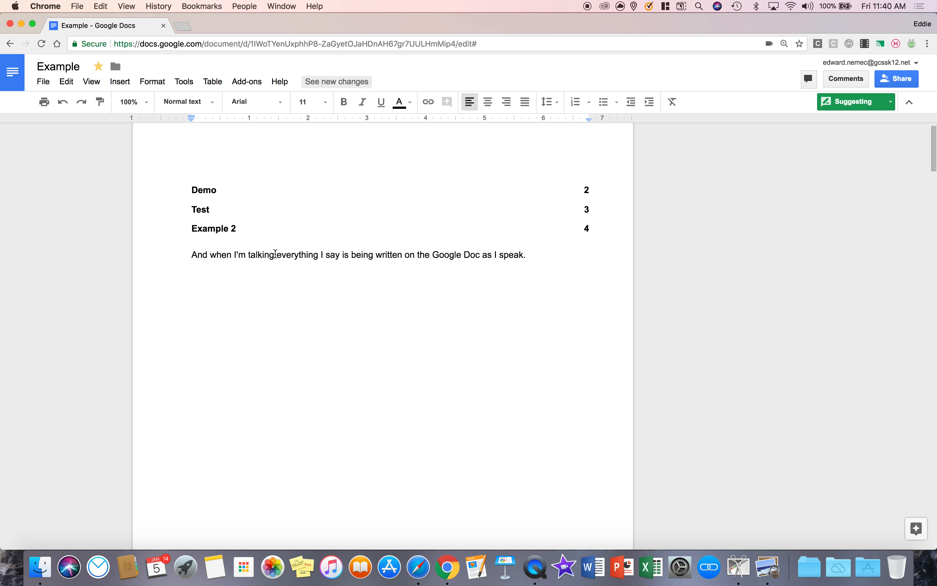
{"action": "left_click_drag", "start_coordinate": [278, 255], "coordinate": [318, 258]}
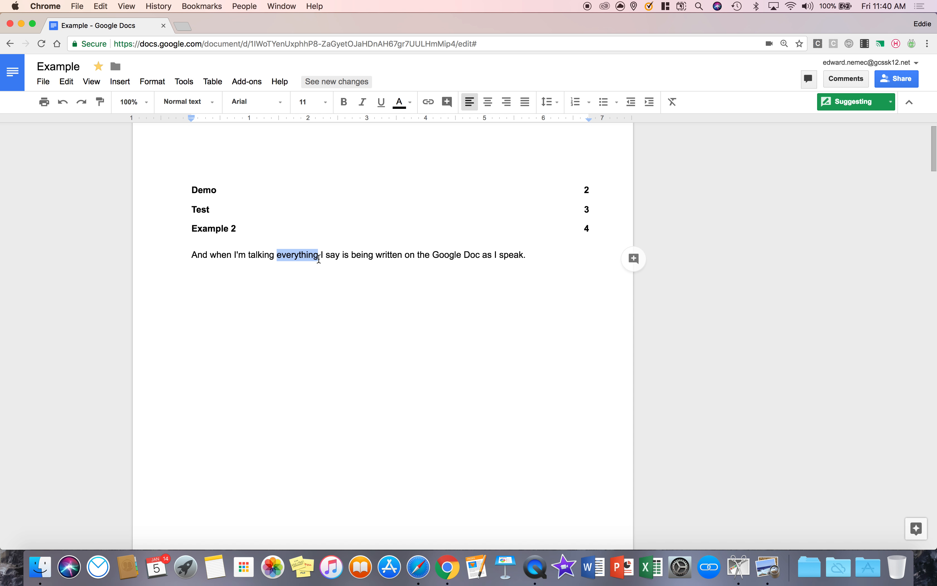
{"action": "left_click", "coordinate": [302, 258]}
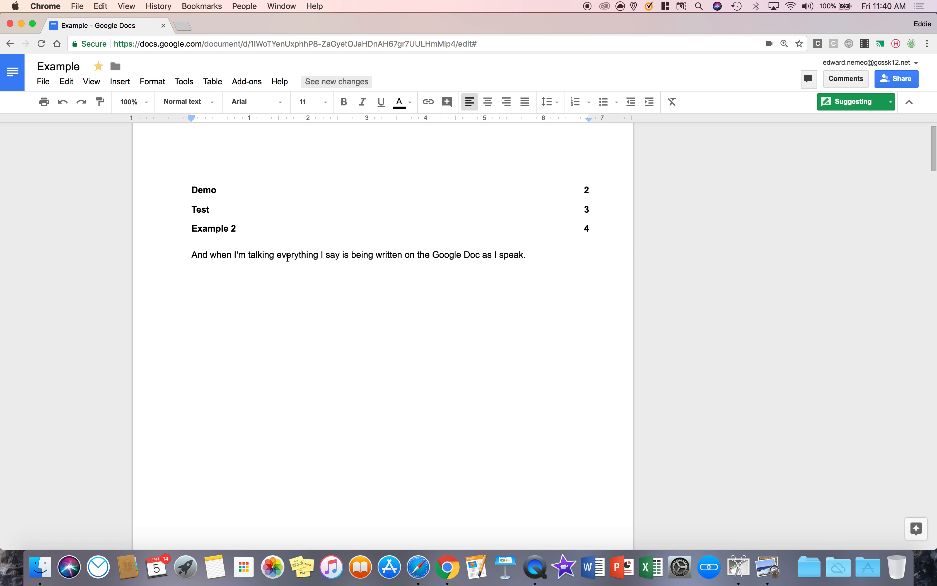
{"action": "left_click_drag", "start_coordinate": [277, 256], "coordinate": [319, 260]}
{"action": "type", "text": "example"}
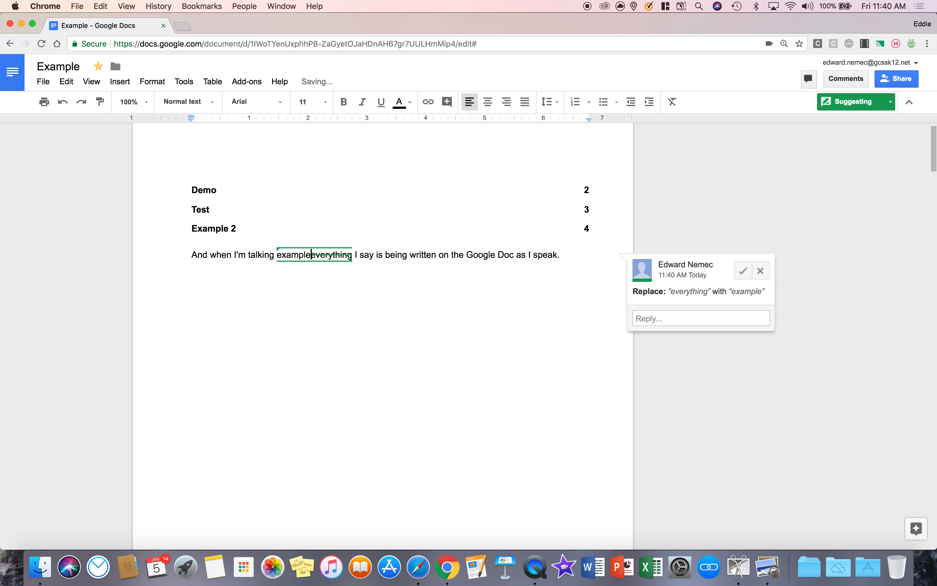
{"action": "left_click", "coordinate": [337, 289]}
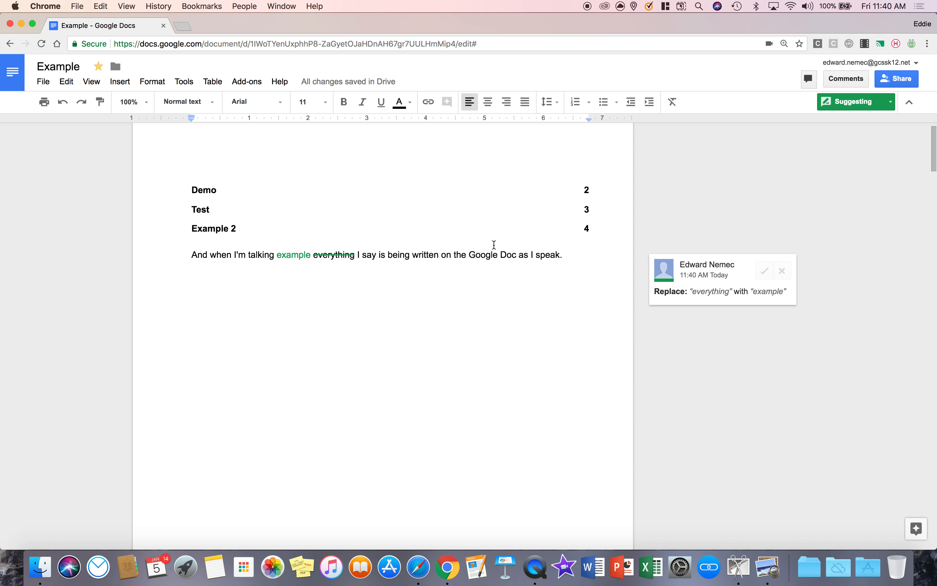
Suggest replacing "Google" with "yahoo" in the same sentence
{"action": "left_click_drag", "start_coordinate": [470, 255], "coordinate": [495, 255]}
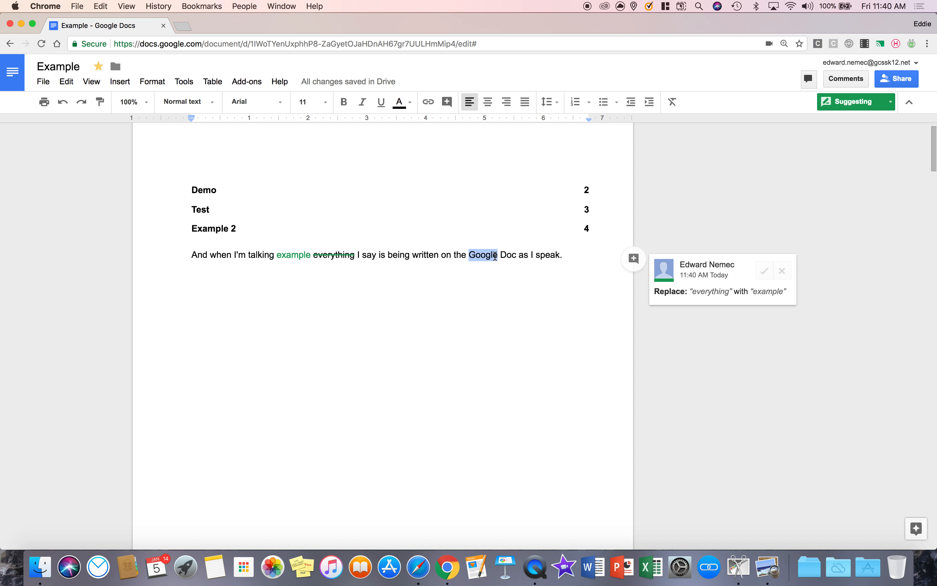
{"action": "type", "text": "yahoo"}
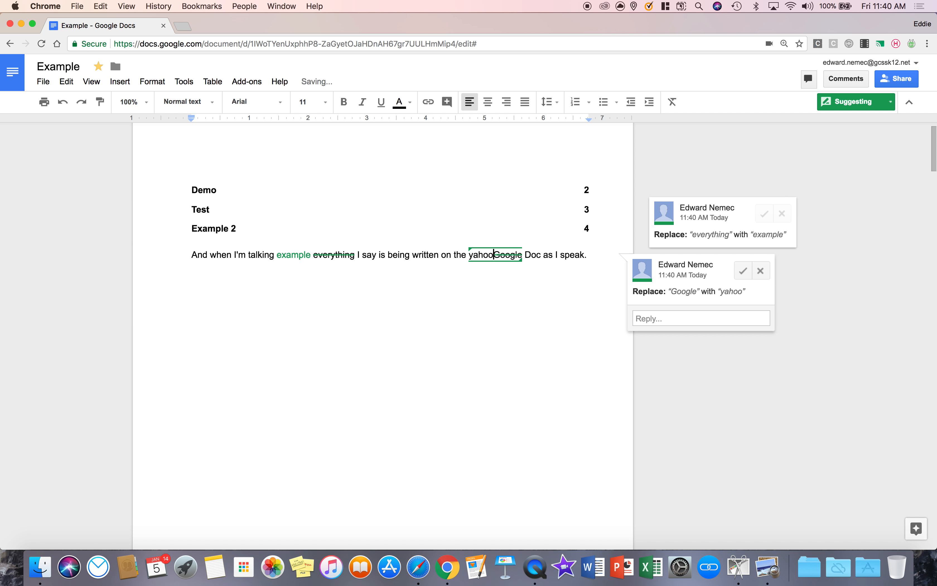
{"action": "left_click", "coordinate": [274, 259]}
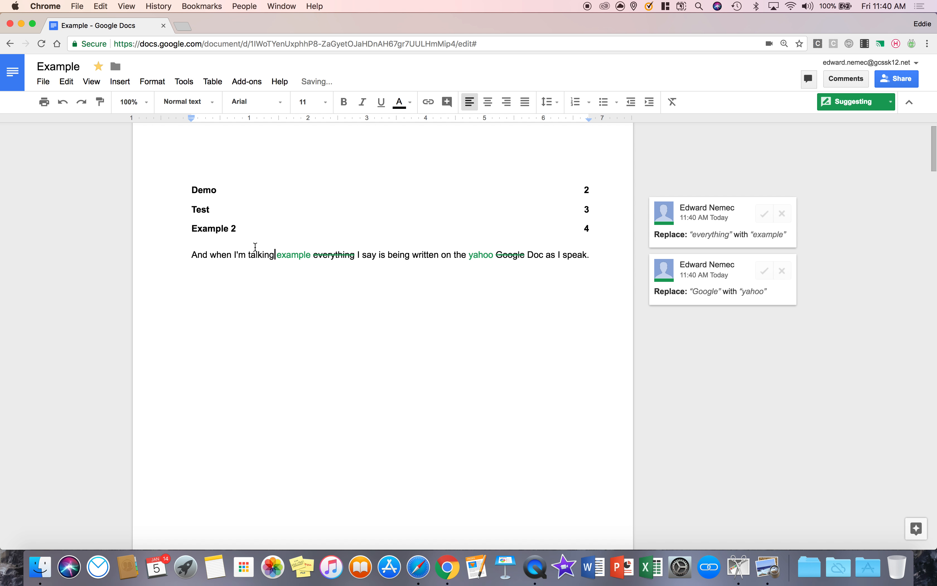
Return the document to editing mode and accept all suggested edits through the suggestions review
{"action": "right_click", "coordinate": [493, 189]}
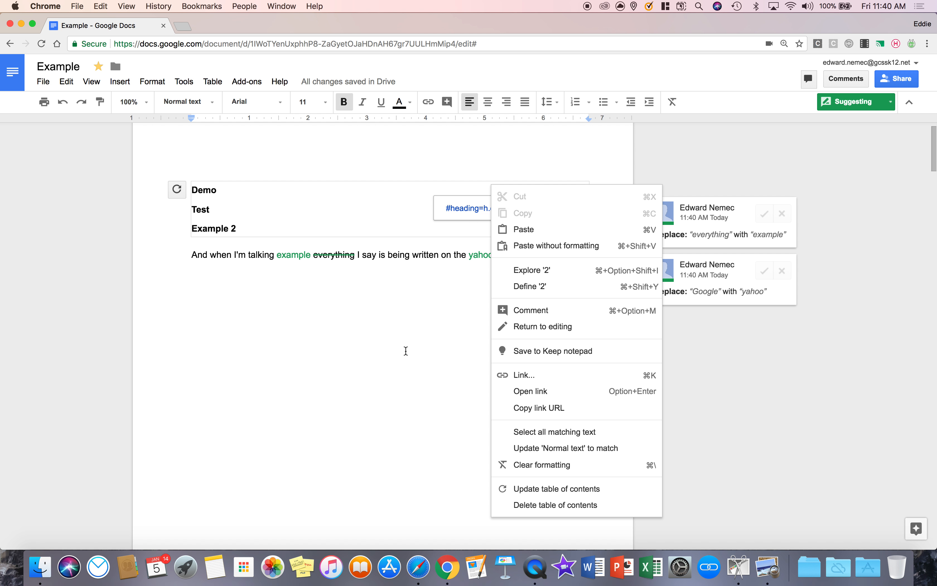
{"action": "right_click", "coordinate": [403, 322]}
{"action": "left_click", "coordinate": [448, 409]}
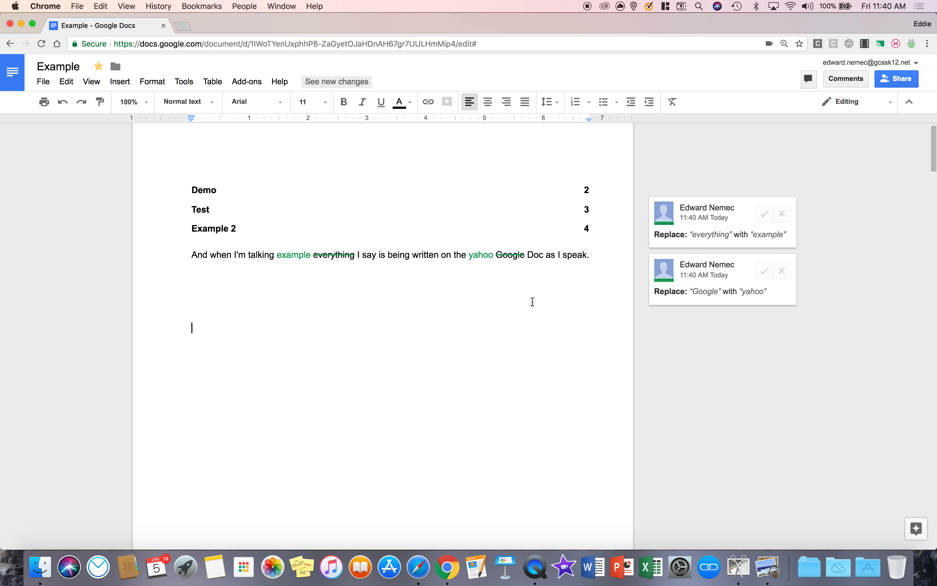
{"action": "left_click", "coordinate": [192, 83]}
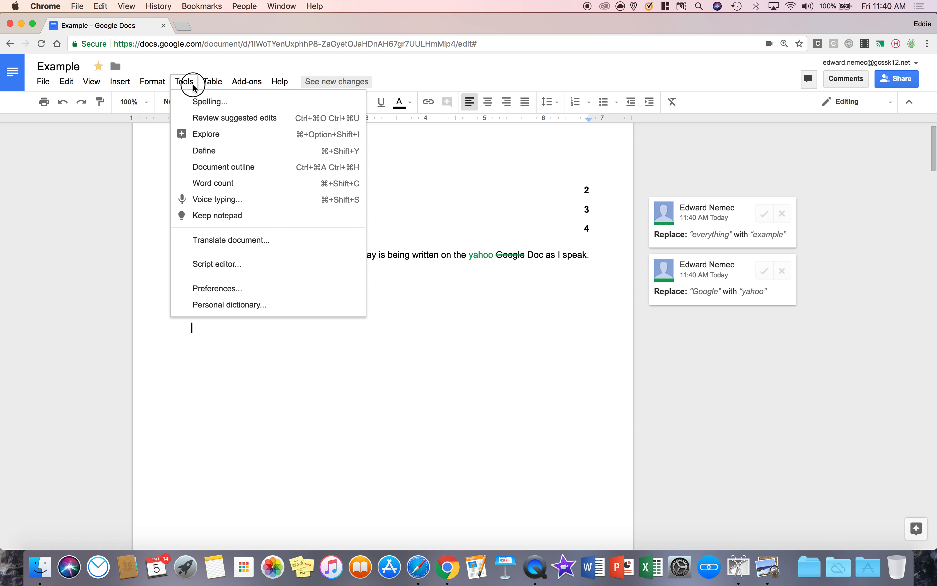
{"action": "left_click", "coordinate": [219, 119]}
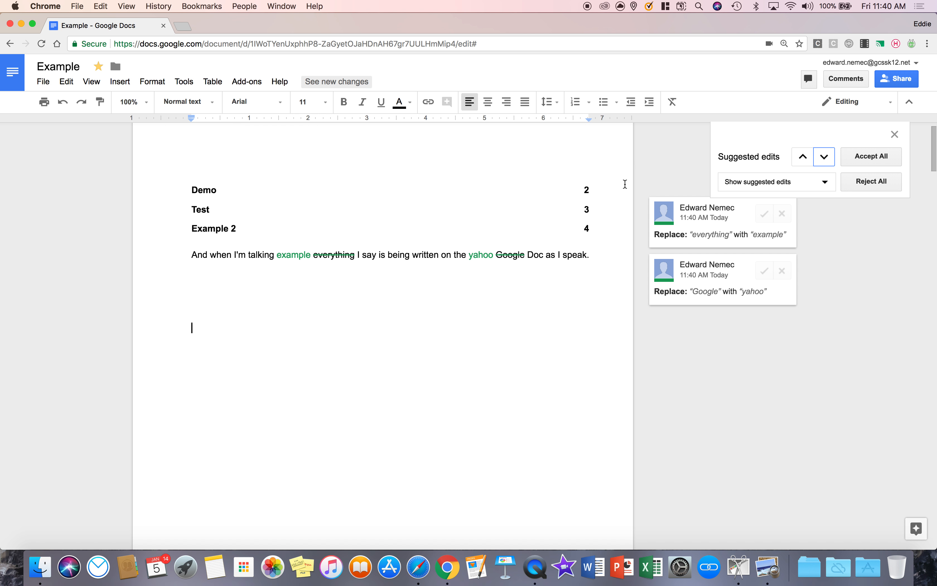
{"action": "left_click", "coordinate": [877, 159]}
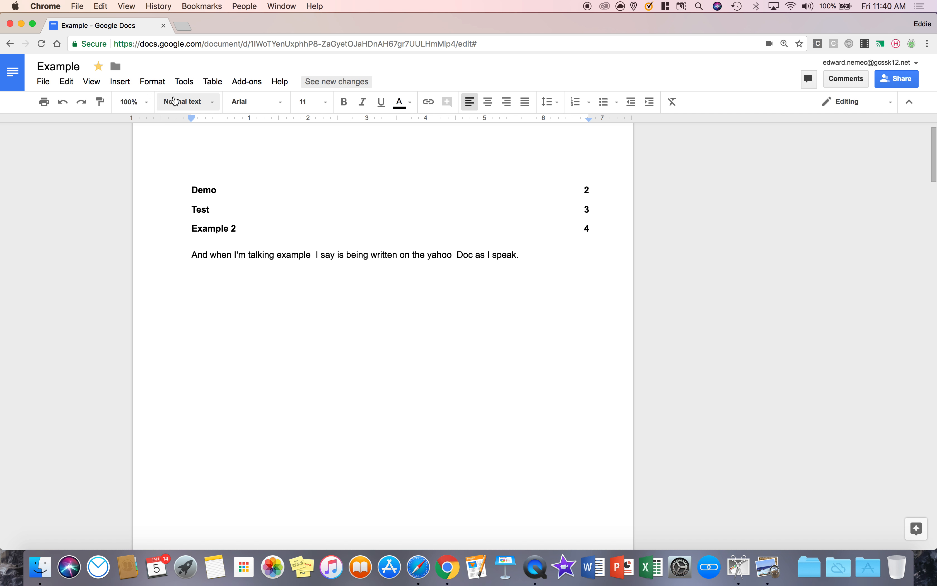
Select the word "yahoo" in the sentence and open Explore
{"action": "left_click", "coordinate": [177, 81]}
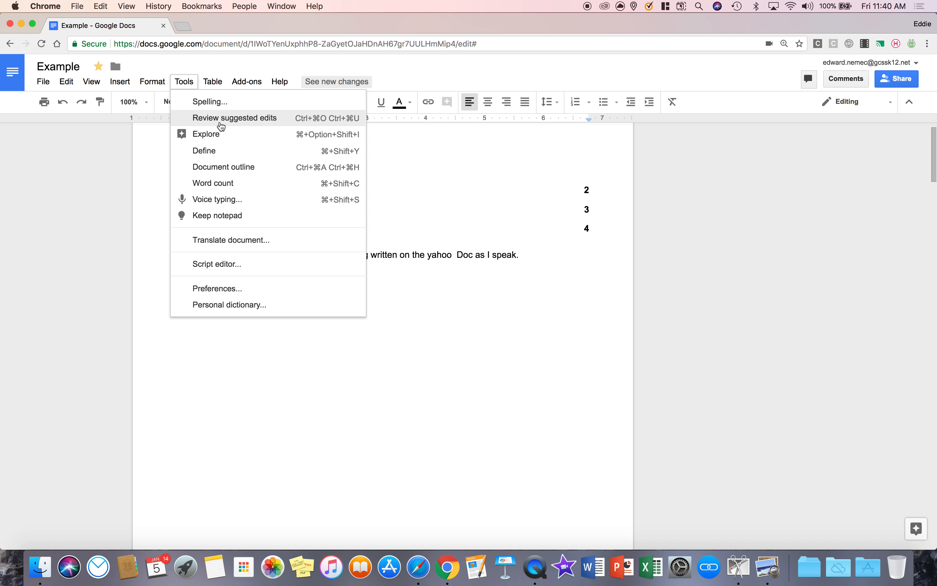
{"action": "left_click", "coordinate": [410, 270]}
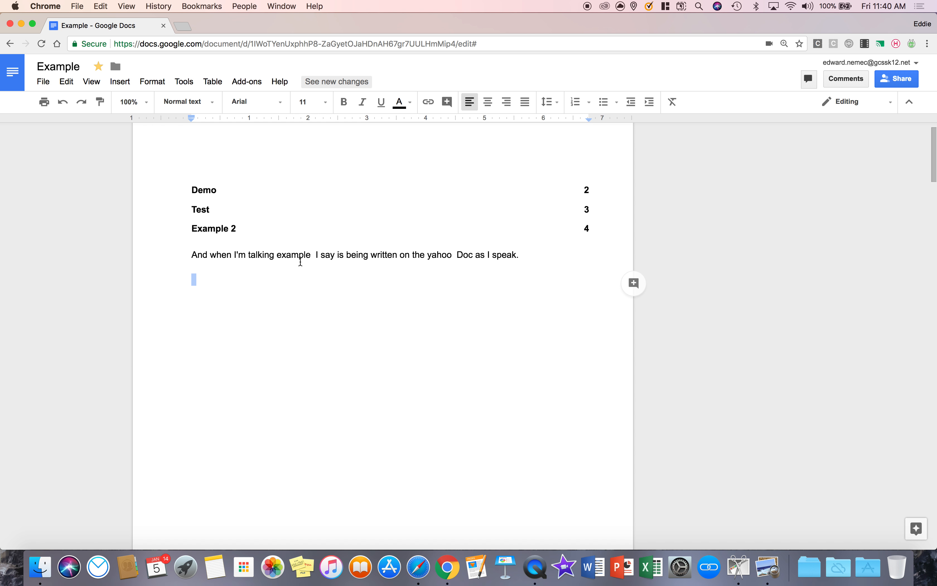
{"action": "double_click", "coordinate": [441, 255]}
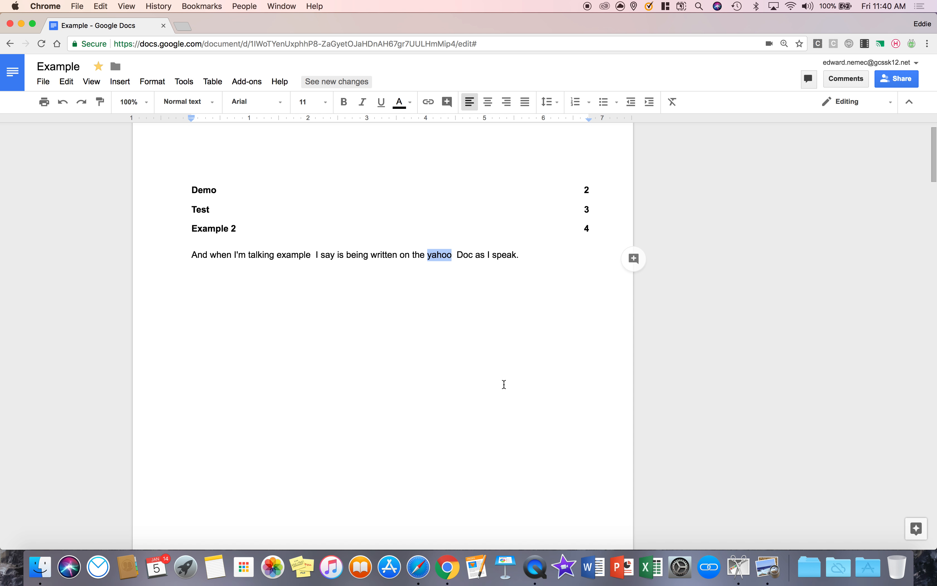
{"action": "left_click", "coordinate": [184, 82]}
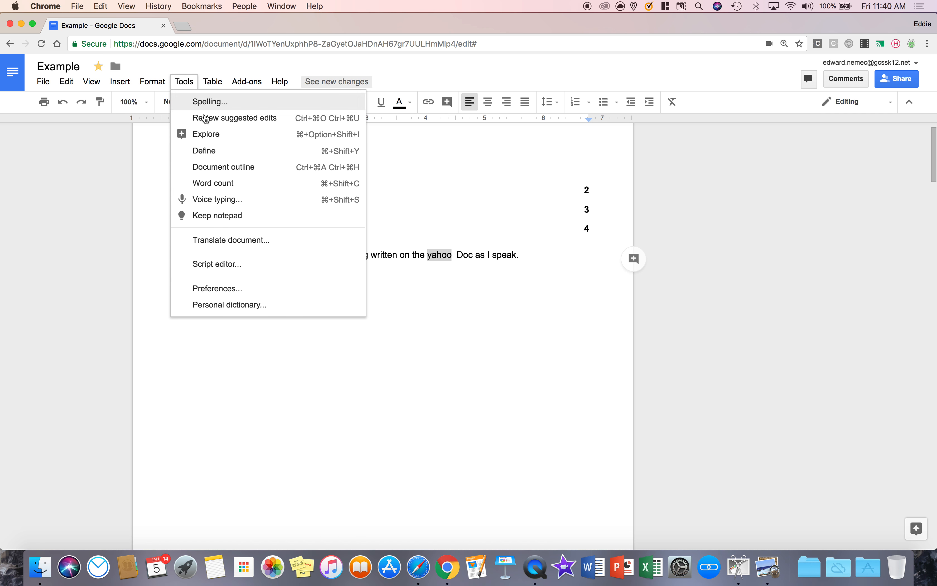
{"action": "left_click", "coordinate": [217, 136]}
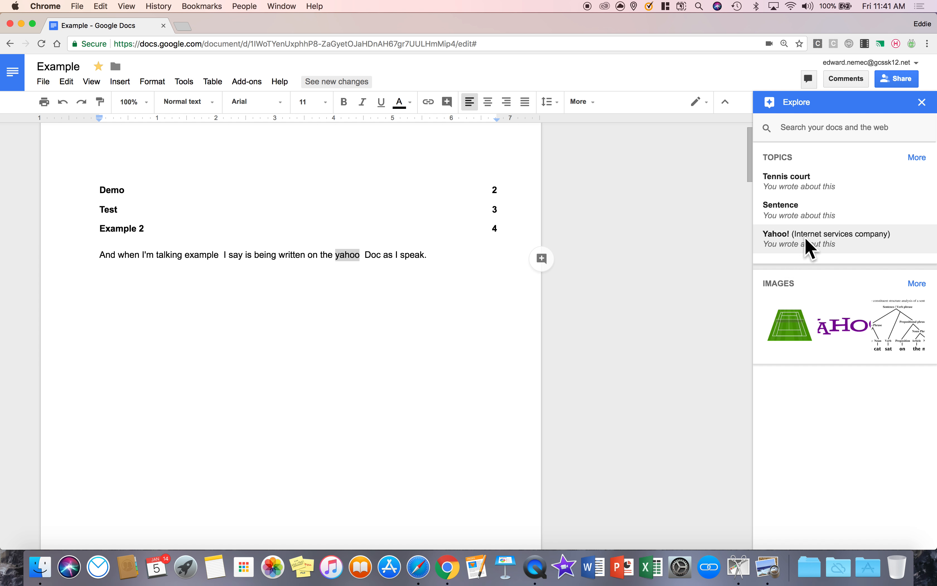
Look up the Yahoo! topic in Explore and examine its image, Drive and web results
{"action": "left_click", "coordinate": [918, 157]}
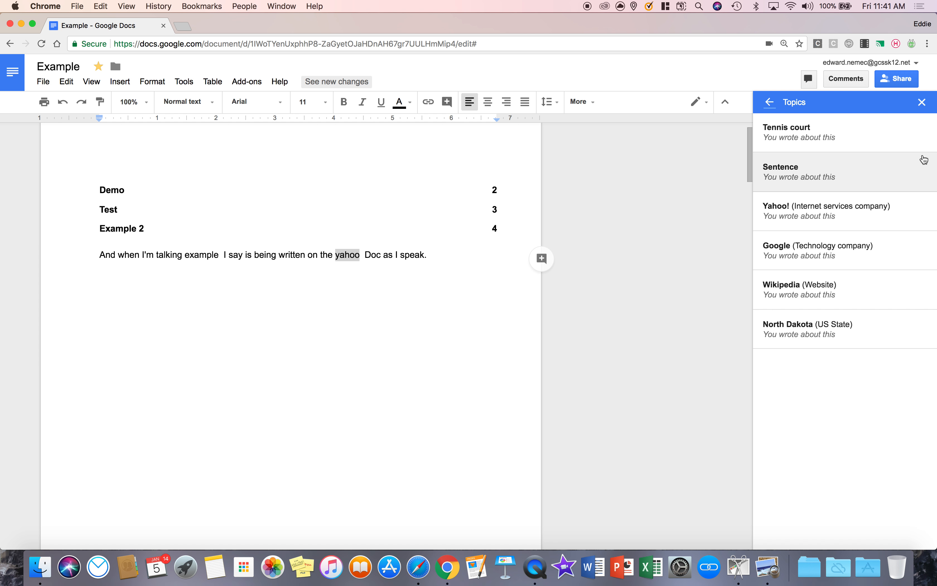
{"action": "left_click", "coordinate": [827, 213]}
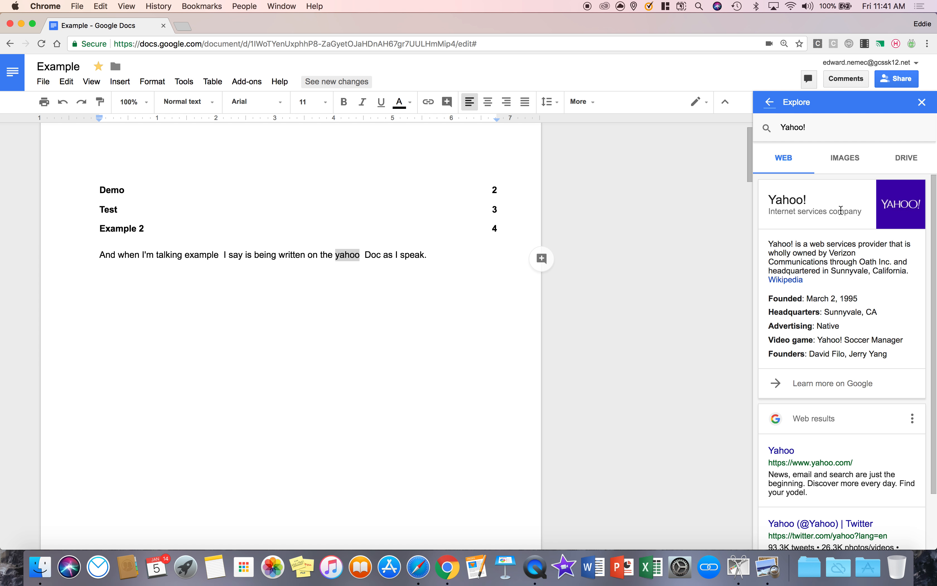
{"action": "left_click", "coordinate": [835, 159]}
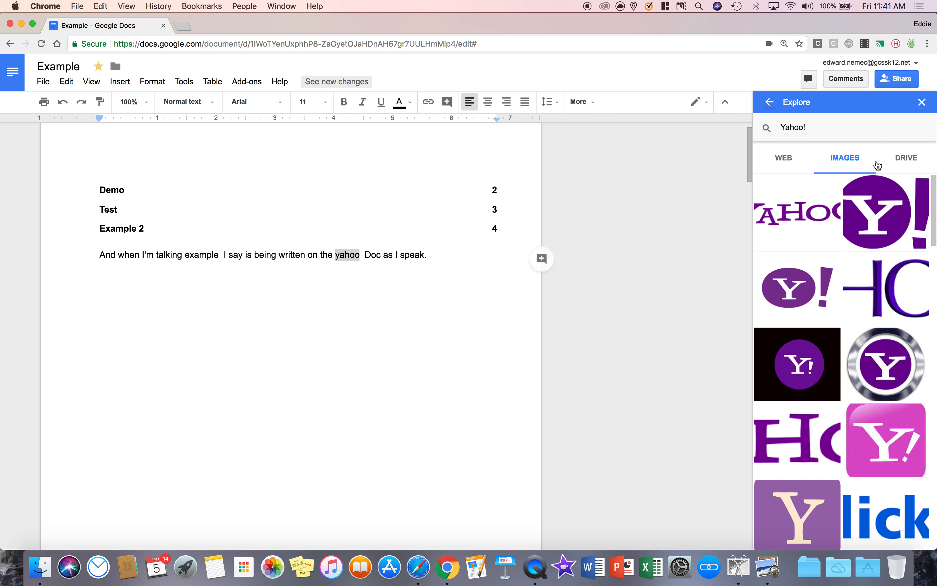
{"action": "left_click", "coordinate": [915, 160]}
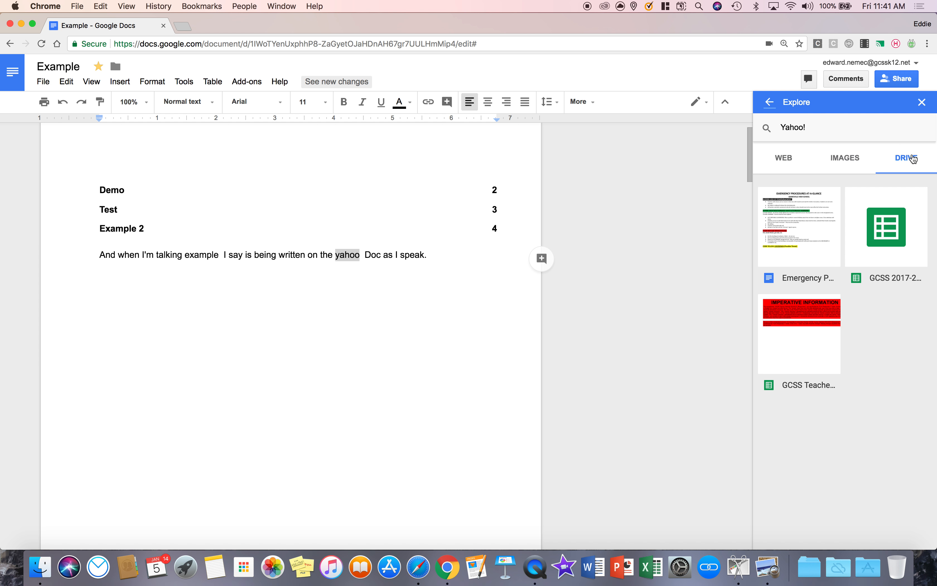
{"action": "left_click", "coordinate": [793, 160]}
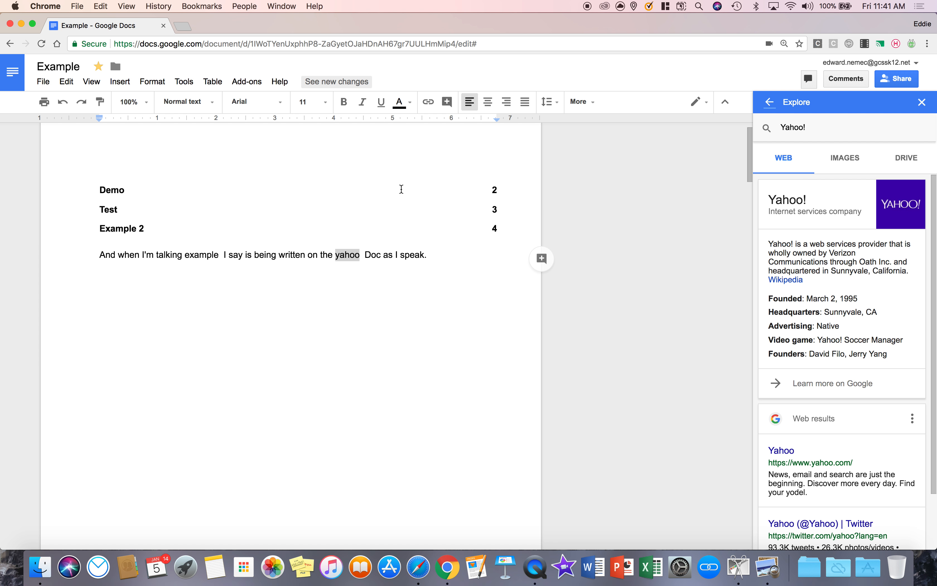
{"action": "scroll", "coordinate": [870, 302], "scroll_direction": "down", "scroll_amount": 3}
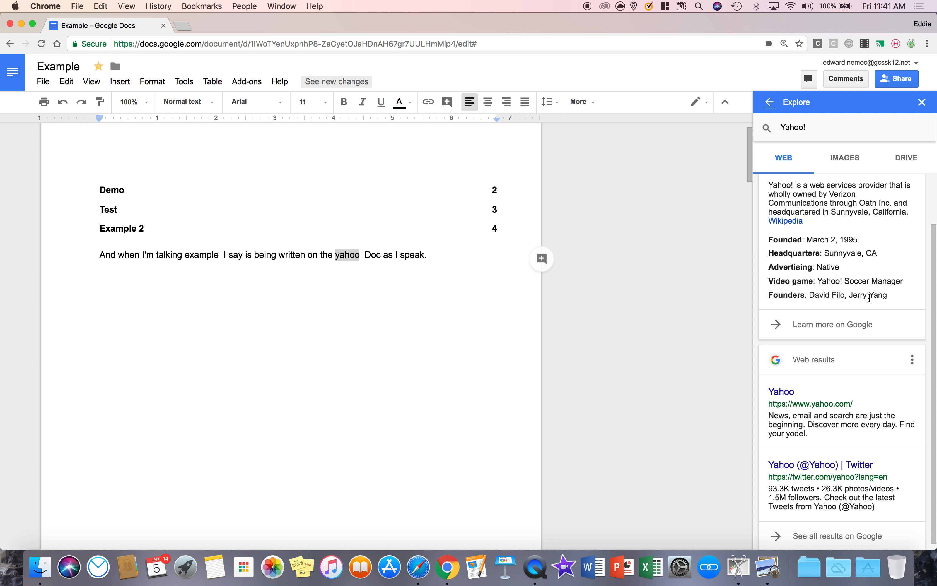
{"action": "scroll", "coordinate": [490, 280], "scroll_direction": "down", "scroll_amount": 2}
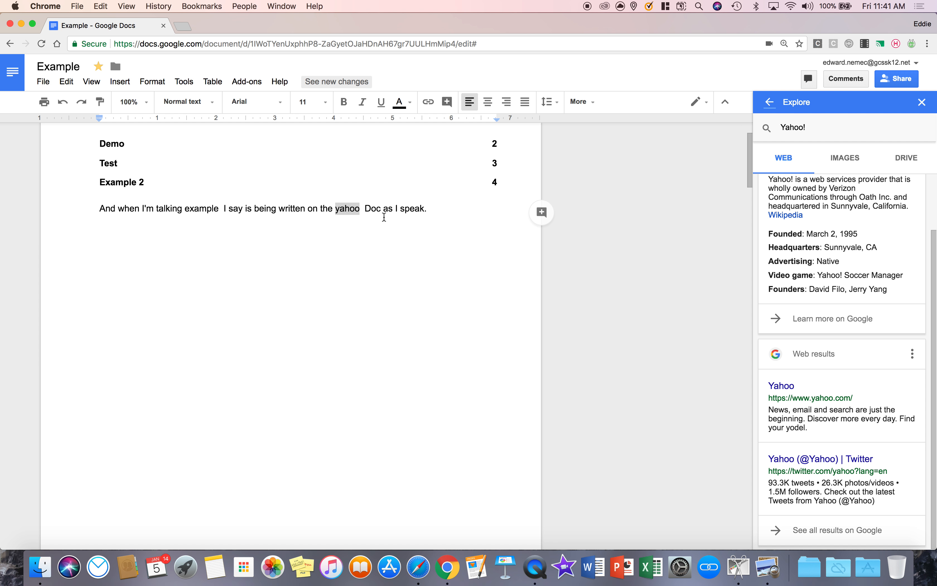
Set the citation format to APA and cite the yahoo.com web result as a footnote right after the word "yahoo"
{"action": "left_click", "coordinate": [341, 208]}
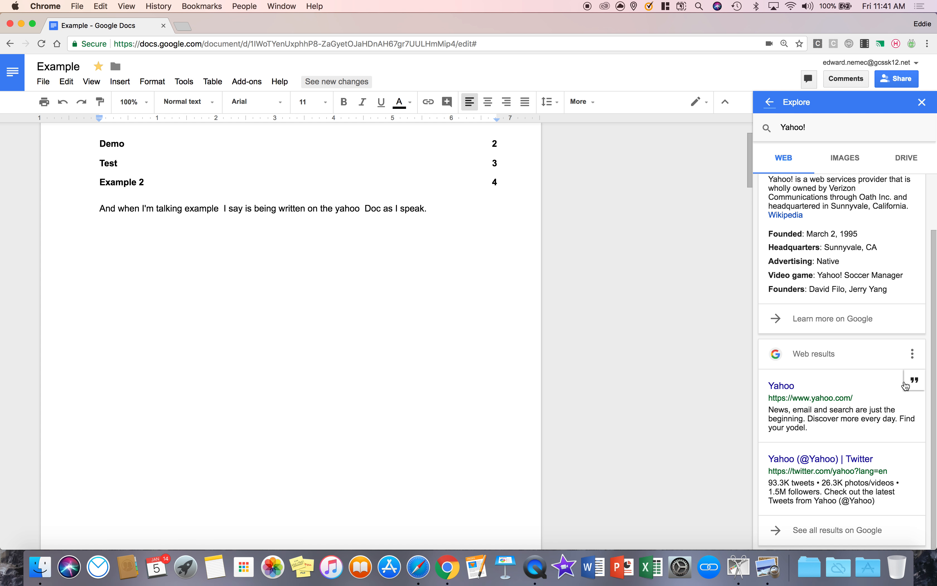
{"action": "mouse_move", "coordinate": [924, 384]}
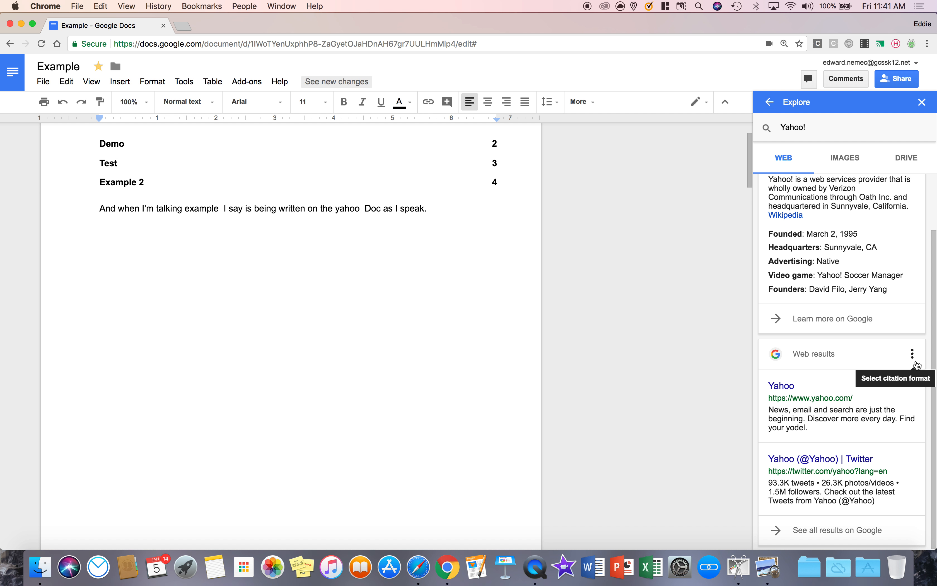
{"action": "scroll", "coordinate": [913, 354], "scroll_direction": "up", "scroll_amount": 2}
{"action": "scroll", "coordinate": [876, 336], "scroll_direction": "down", "scroll_amount": 2}
{"action": "left_click", "coordinate": [915, 360]}
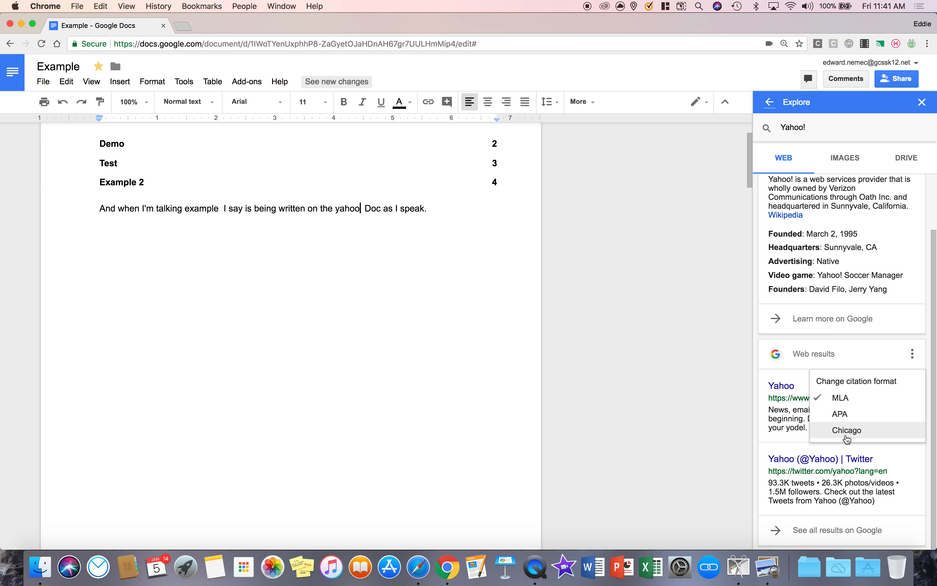
{"action": "left_click", "coordinate": [847, 415]}
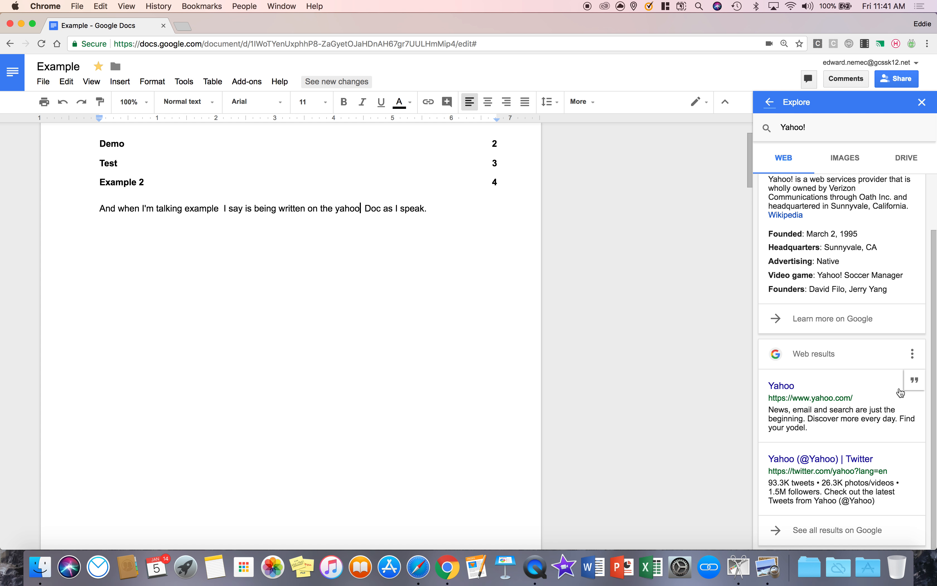
{"action": "left_click", "coordinate": [914, 382]}
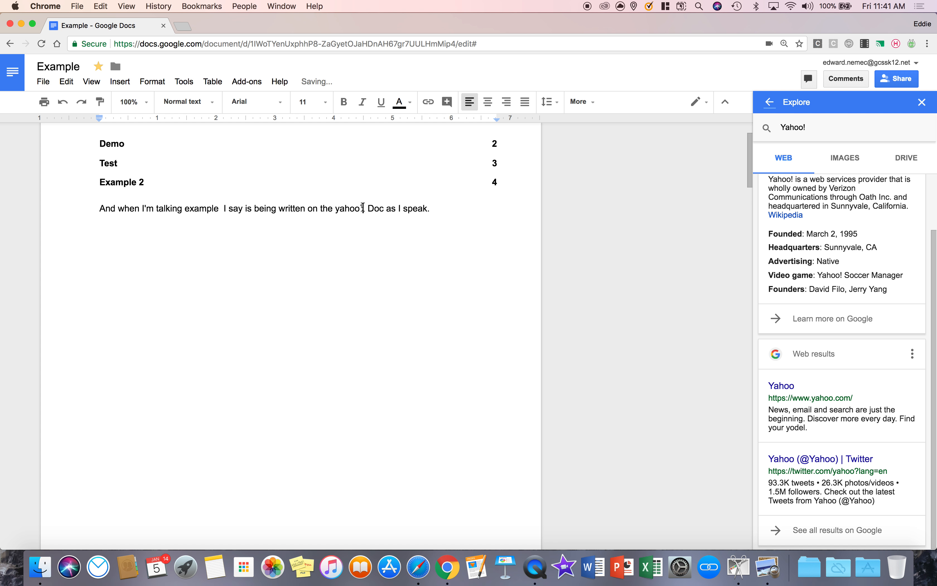
Examine the Yahoo citation footnote at the end of the first page and return to the sentence it belongs to
{"action": "left_click_drag", "start_coordinate": [361, 209], "coordinate": [338, 209]}
{"action": "left_click", "coordinate": [372, 224]}
{"action": "scroll", "coordinate": [394, 238], "scroll_direction": "down", "scroll_amount": 7}
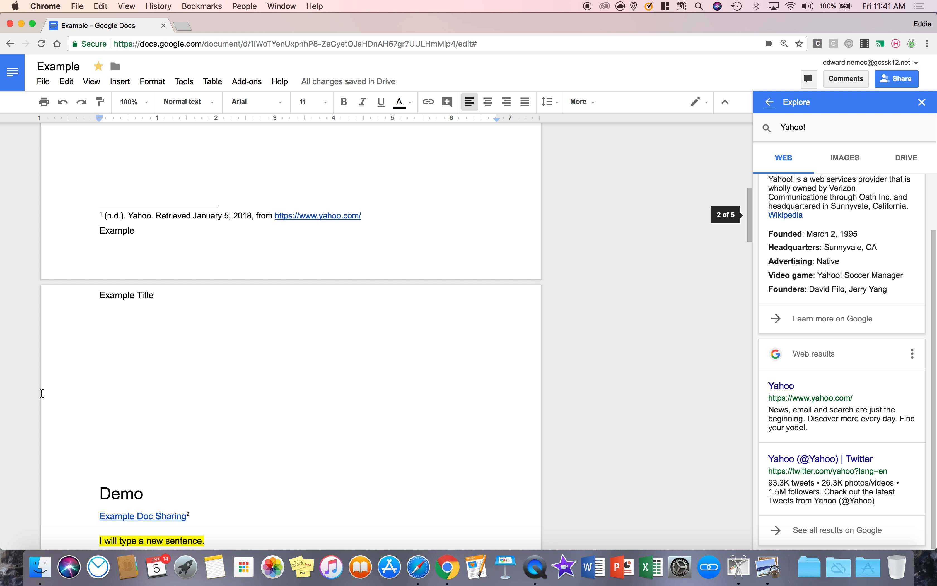
{"action": "scroll", "coordinate": [395, 270], "scroll_direction": "up", "scroll_amount": 7}
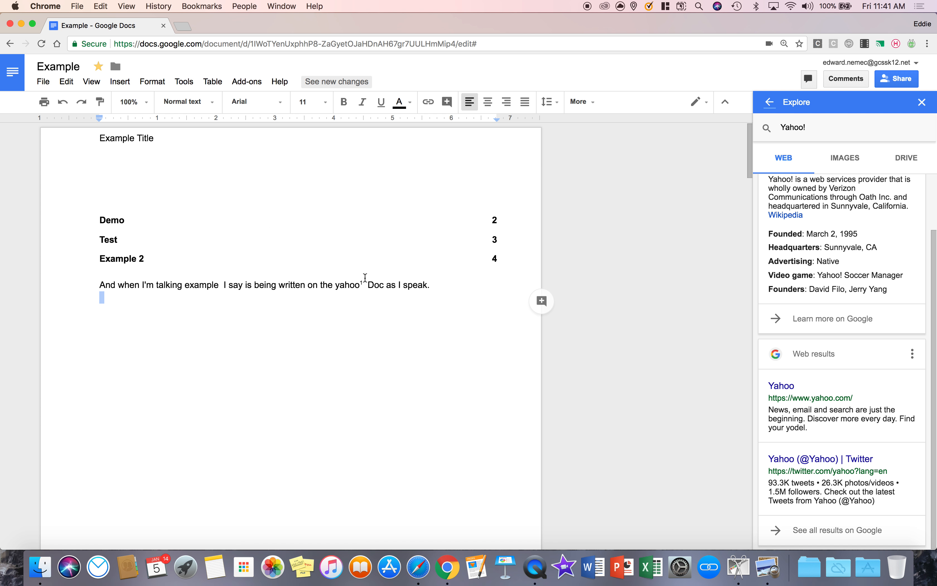
Add a new line below the sentence and insert the purple circular Yahoo! logo with the white Y from Explore's image results
{"action": "left_click", "coordinate": [368, 286]}
{"action": "mouse_move", "coordinate": [807, 439]}
{"action": "left_click", "coordinate": [459, 288]}
{"action": "key", "text": "Return"}
{"action": "left_click", "coordinate": [848, 166]}
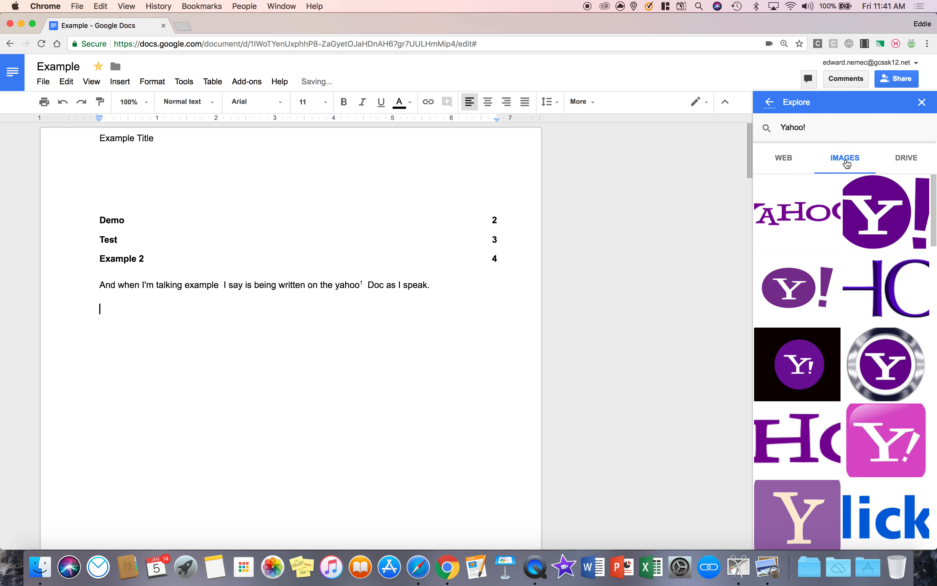
{"action": "left_click", "coordinate": [859, 212]}
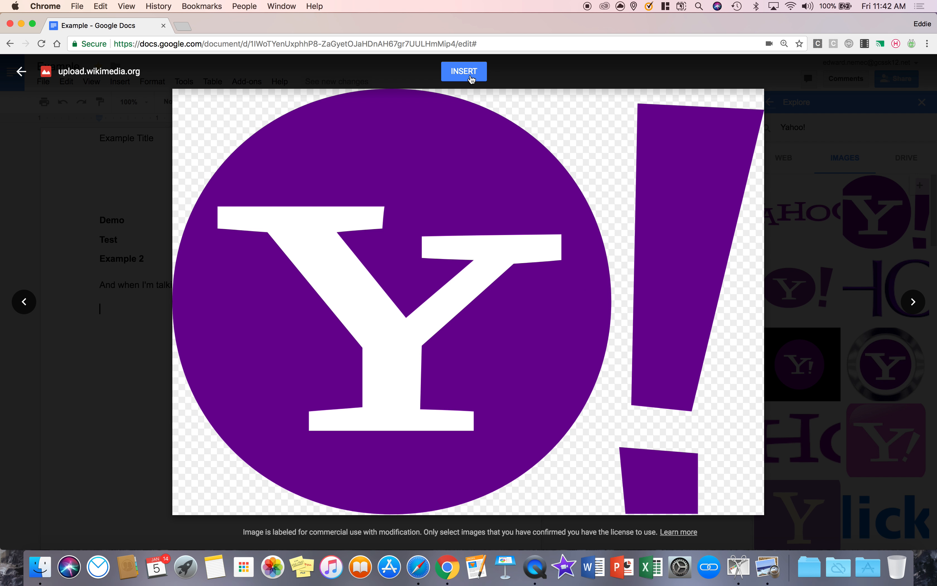
{"action": "left_click", "coordinate": [471, 78]}
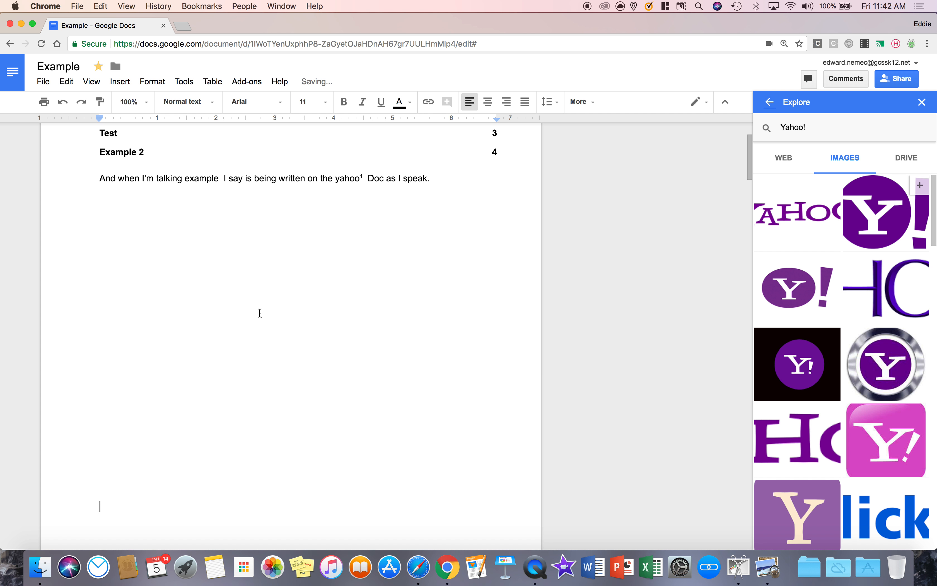
Shrink the Yahoo! logo to about 2.5 inches wide and center it on its line
{"action": "left_click", "coordinate": [263, 303]}
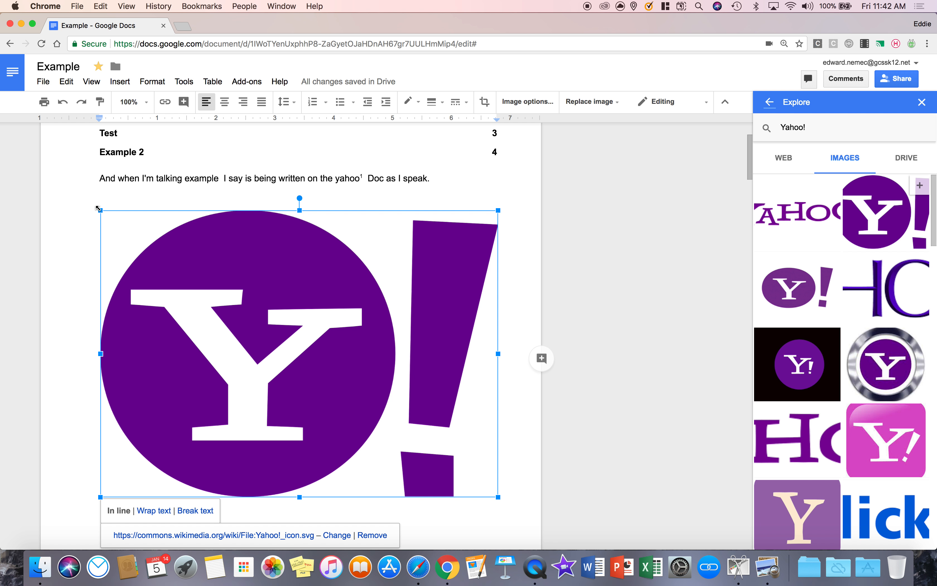
{"action": "left_click_drag", "start_coordinate": [100, 209], "coordinate": [352, 390]}
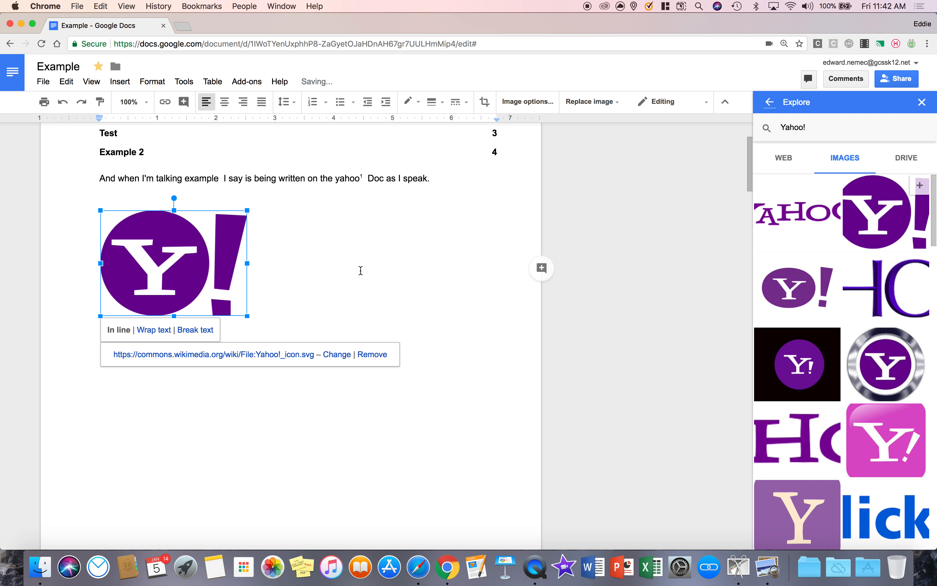
{"action": "left_click", "coordinate": [225, 101]}
{"action": "left_click", "coordinate": [447, 268]}
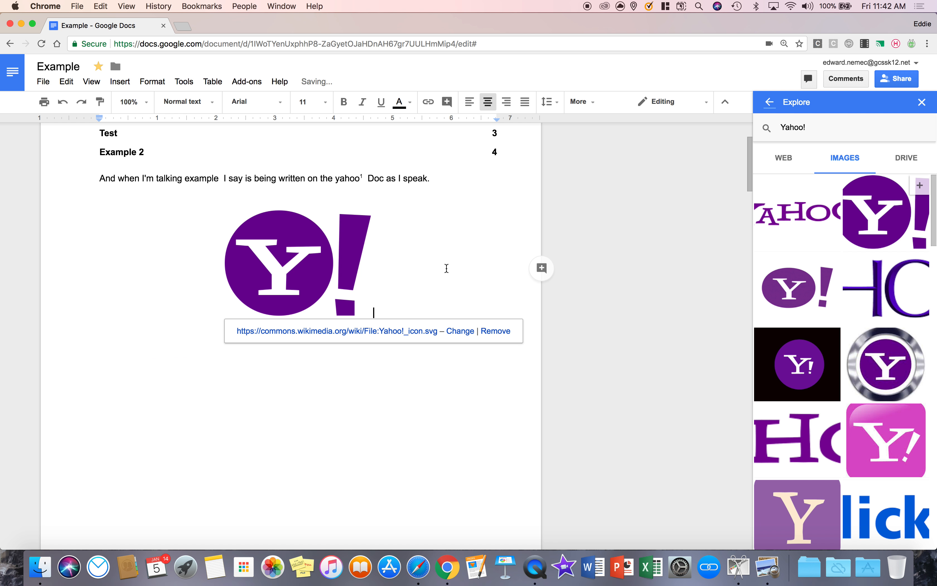
Set the Yahoo! logo to wrap text, move it up into the sentence, add a blank line below, and close Explore
{"action": "left_click", "coordinate": [312, 258]}
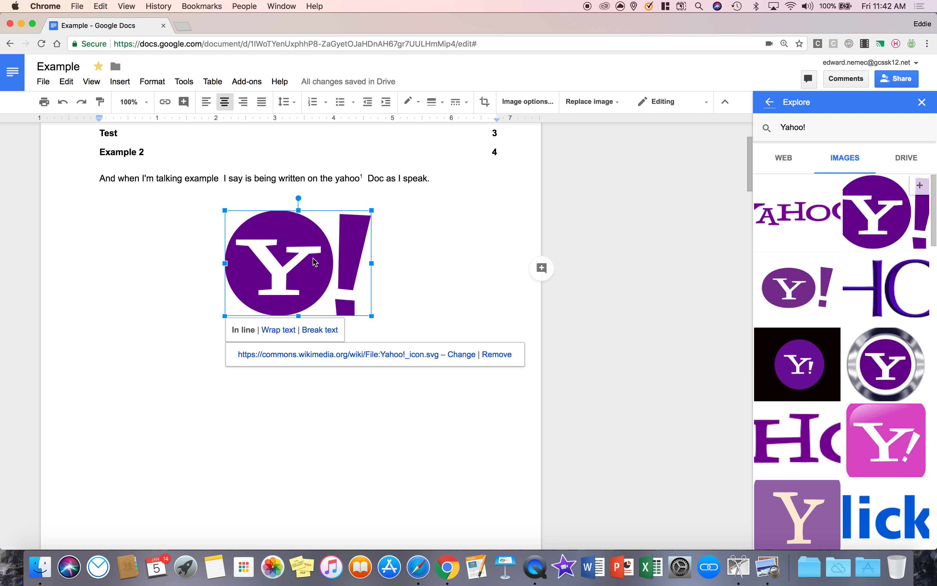
{"action": "left_click", "coordinate": [281, 331]}
{"action": "left_click_drag", "start_coordinate": [318, 270], "coordinate": [296, 208]}
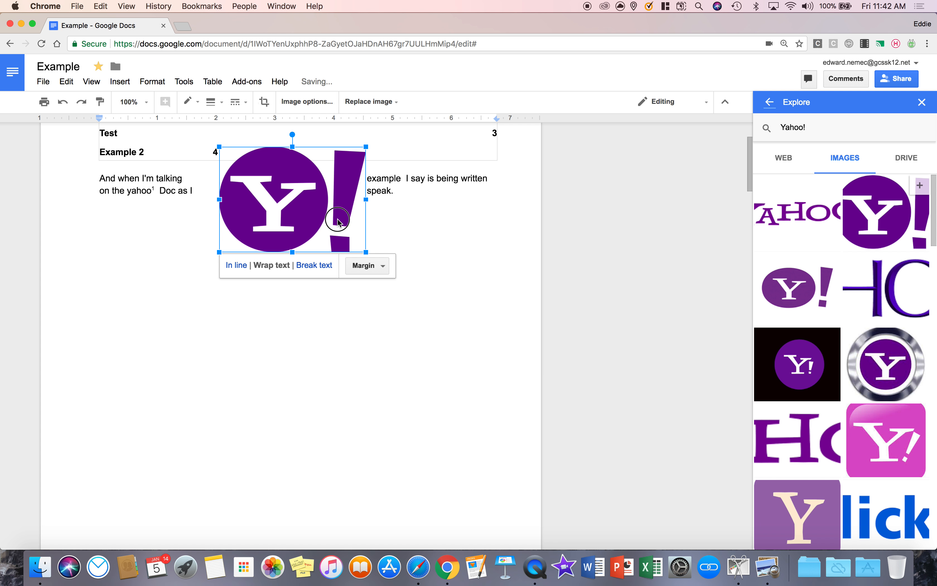
{"action": "left_click", "coordinate": [428, 232]}
{"action": "key", "text": "Return"}
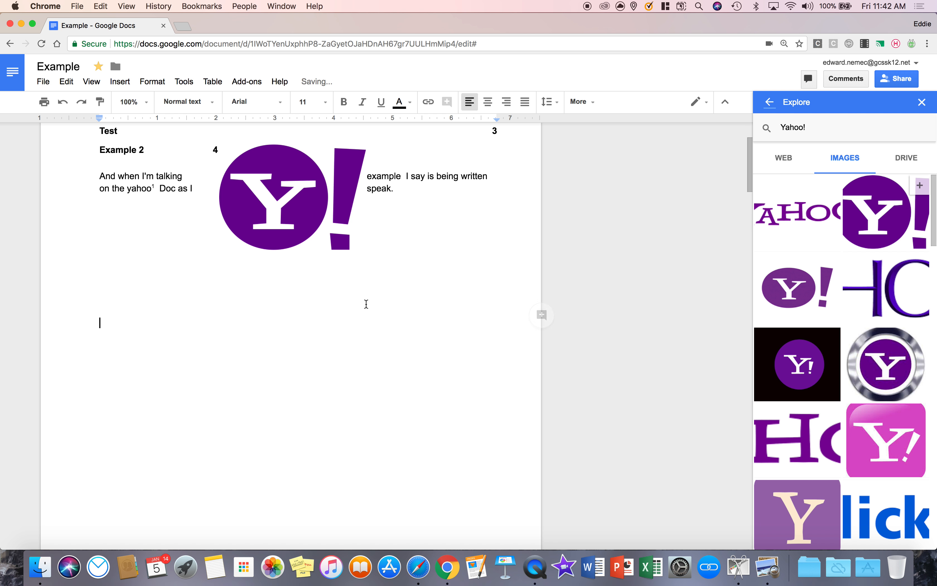
{"action": "left_click", "coordinate": [923, 104]}
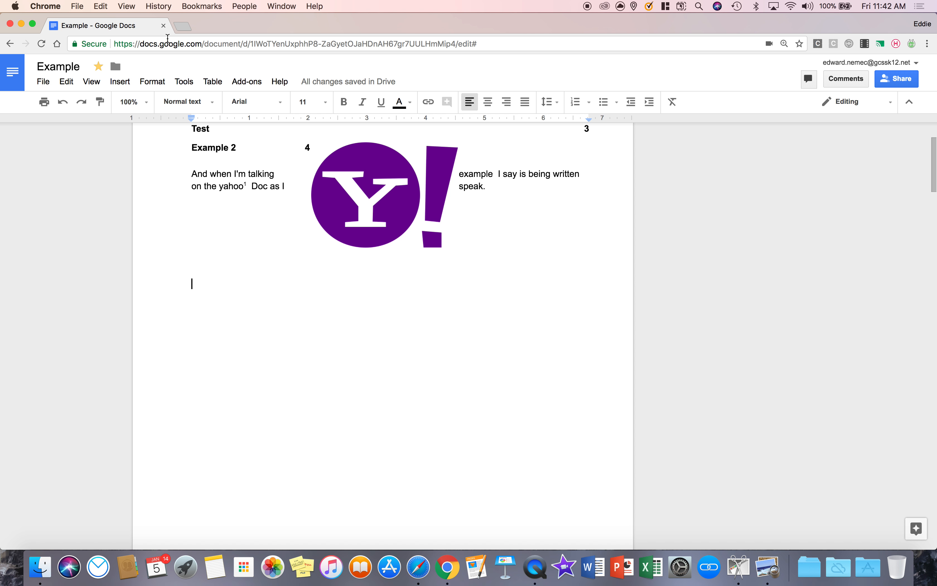
Search Explore for "tennis", insert the first image result of a tennis ball below the logo, and close Explore
{"action": "left_click", "coordinate": [185, 82]}
{"action": "left_click", "coordinate": [209, 134]}
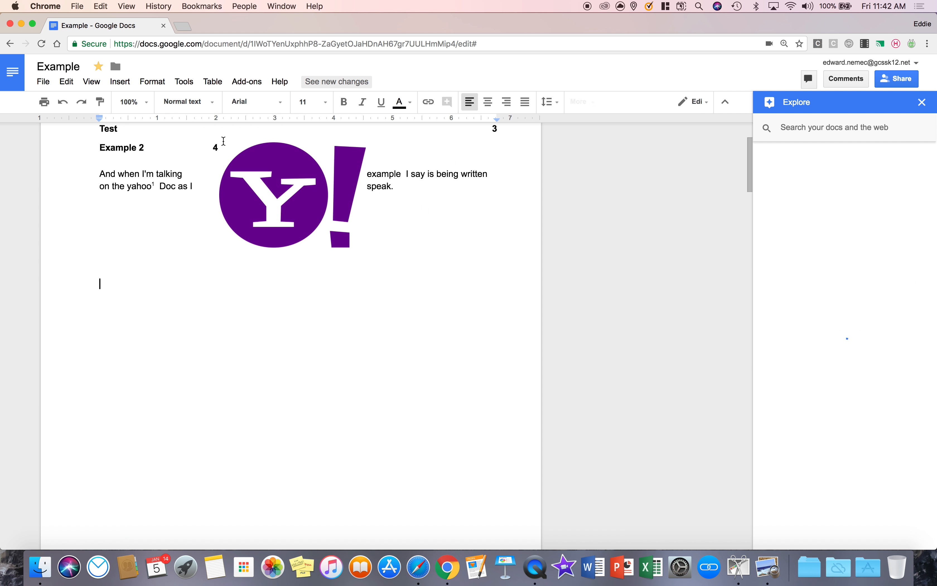
{"action": "left_click", "coordinate": [828, 128]}
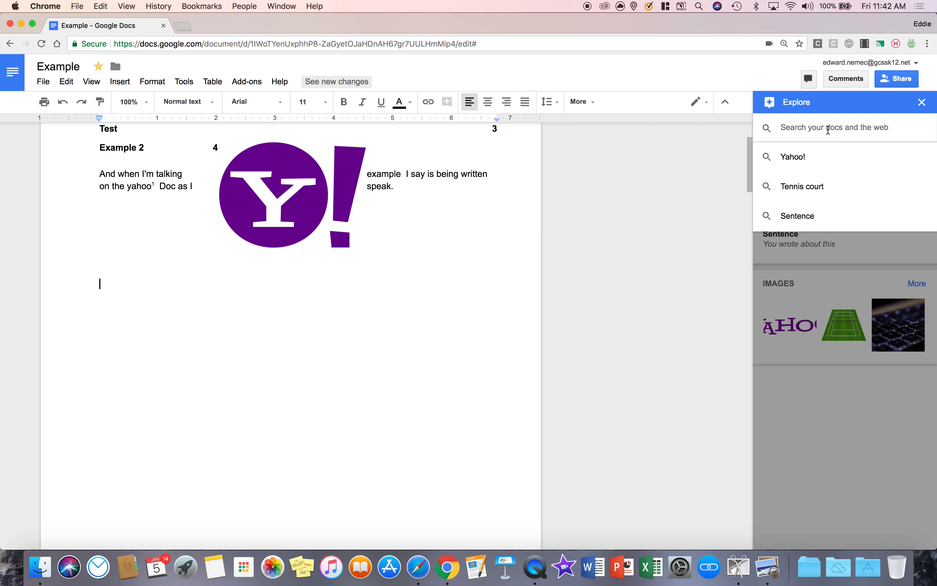
{"action": "type", "text": "tennis"}
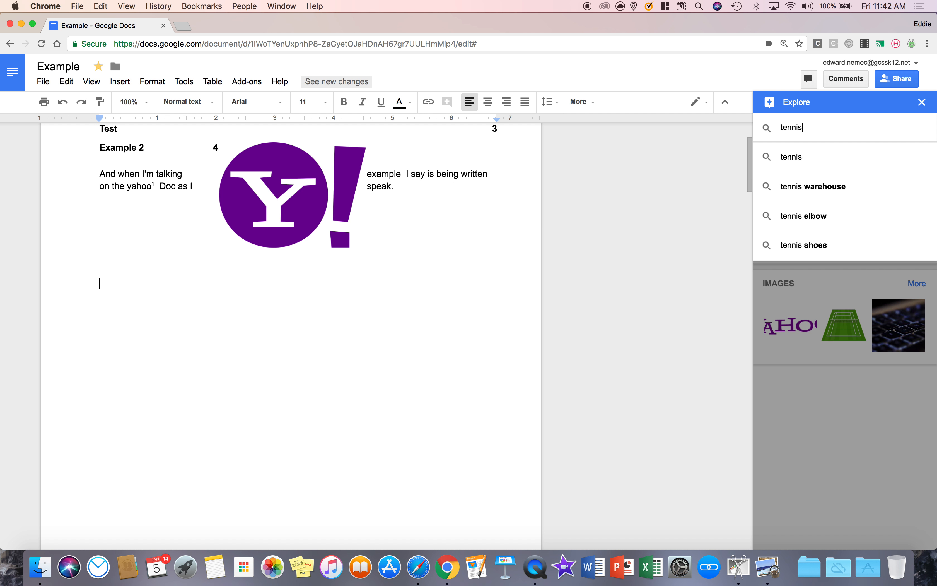
{"action": "key", "text": "Return"}
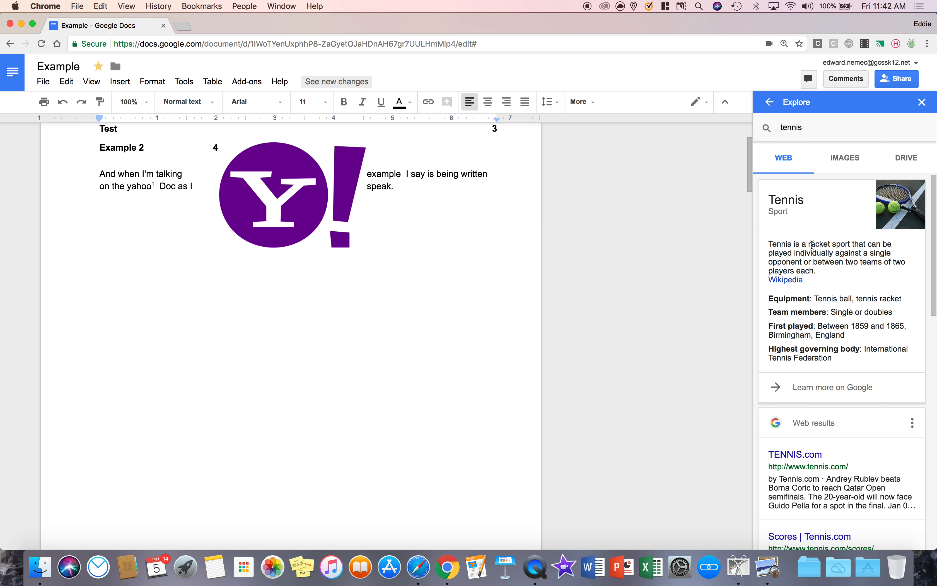
{"action": "left_click", "coordinate": [858, 162]}
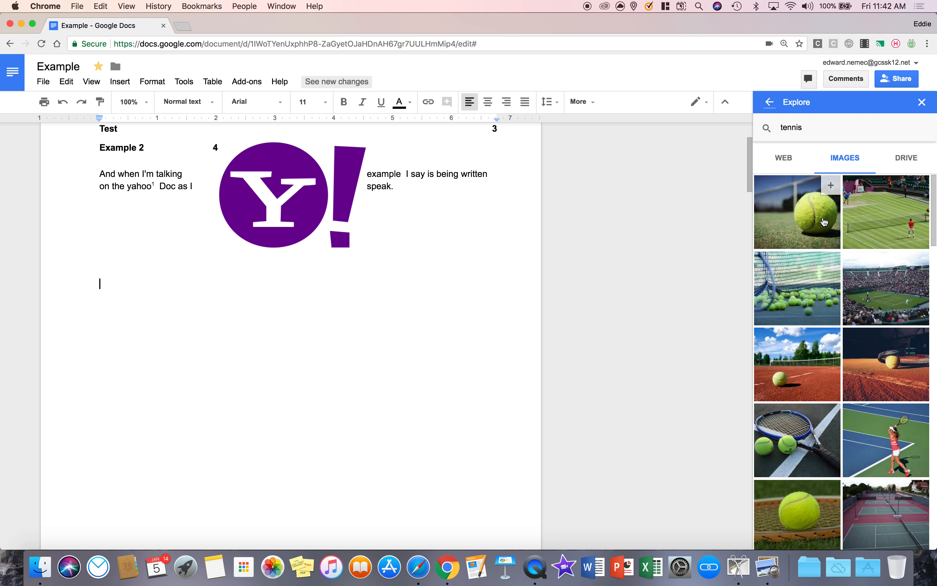
{"action": "left_click", "coordinate": [829, 192]}
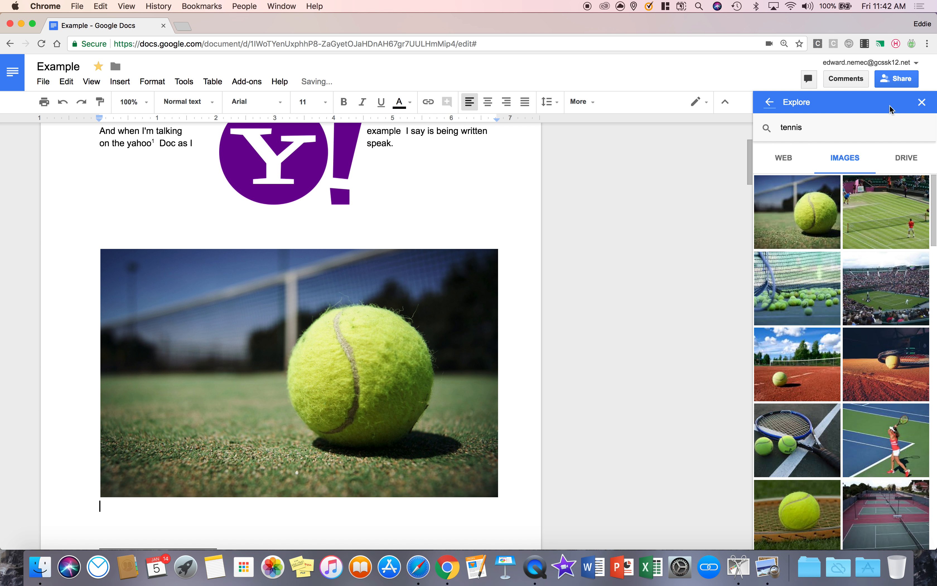
{"action": "left_click", "coordinate": [922, 102]}
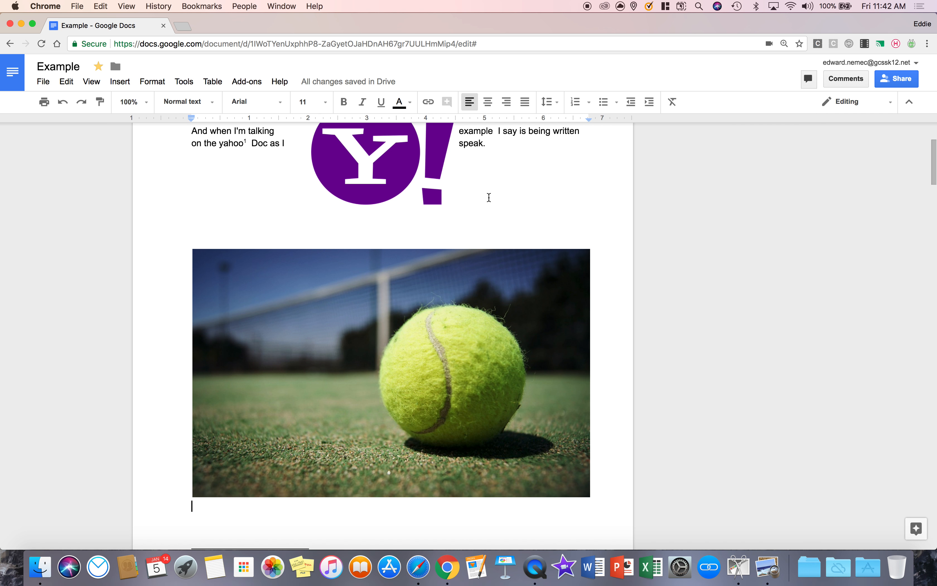
{"action": "left_click_drag", "start_coordinate": [492, 220], "coordinate": [510, 230]}
{"action": "scroll", "coordinate": [569, 293], "scroll_direction": "up", "scroll_amount": 2}
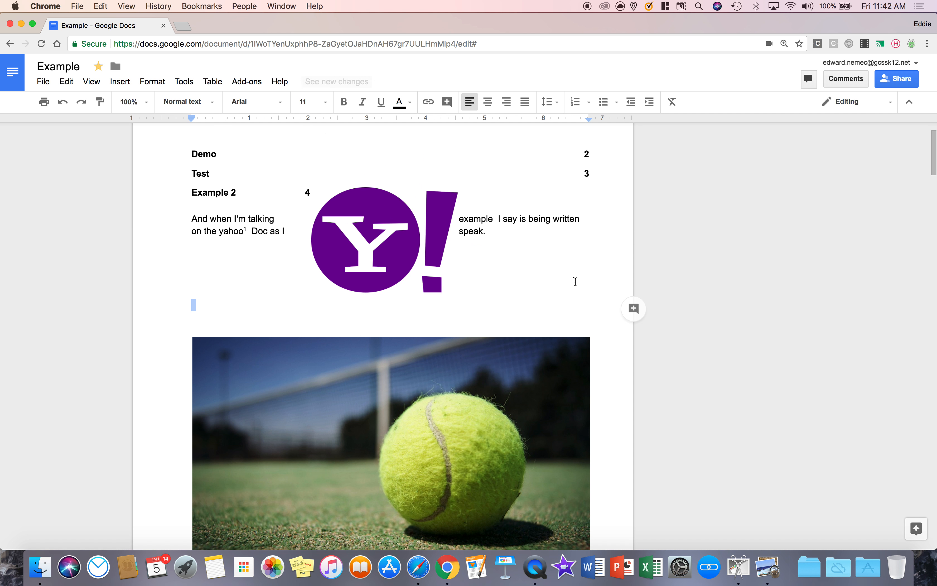
{"action": "left_click", "coordinate": [563, 302]}
{"action": "scroll", "coordinate": [565, 310], "scroll_direction": "down", "scroll_amount": 2}
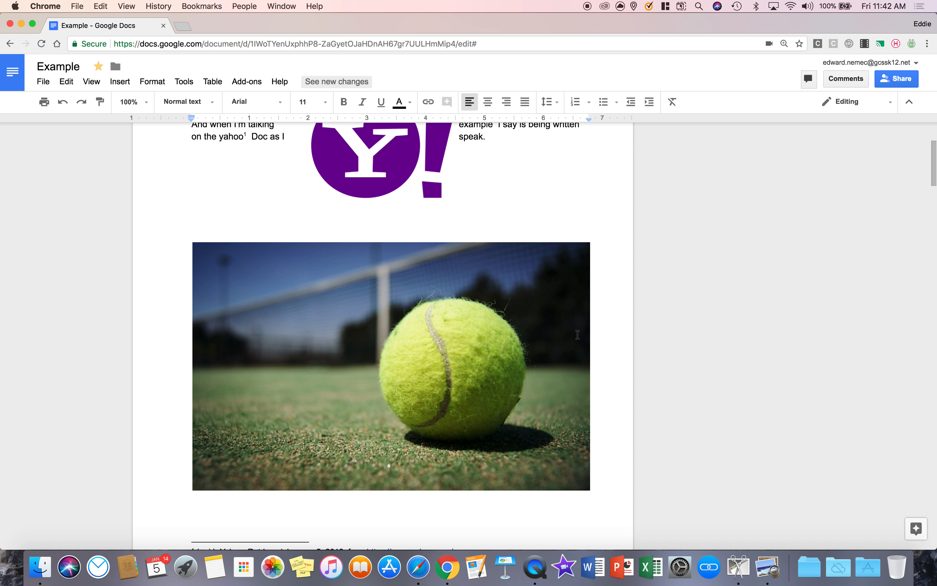
Look up the word "example" from the sentence in the dictionary, then close the dictionary
{"action": "left_click", "coordinate": [184, 81]}
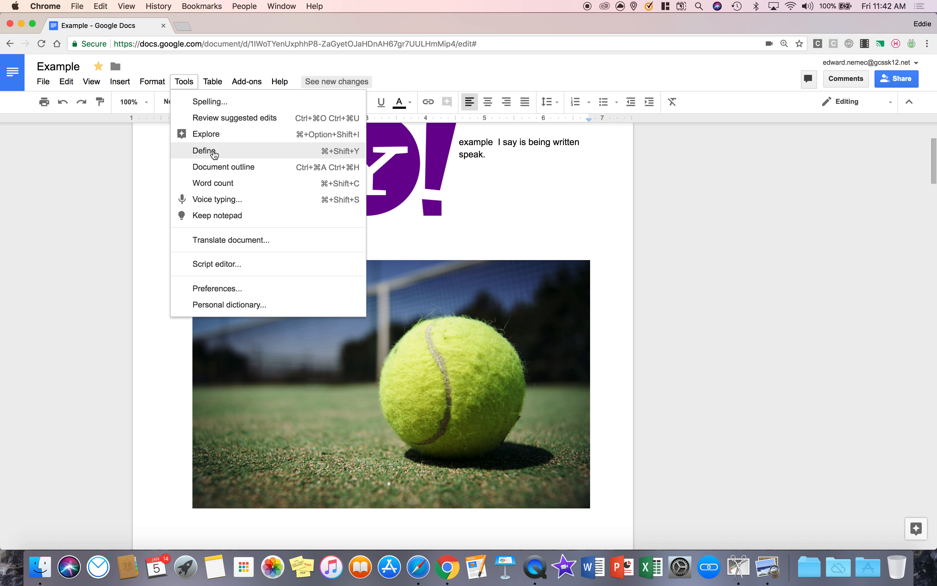
{"action": "left_click", "coordinate": [527, 208]}
{"action": "scroll", "coordinate": [528, 208], "scroll_direction": "up", "scroll_amount": 1}
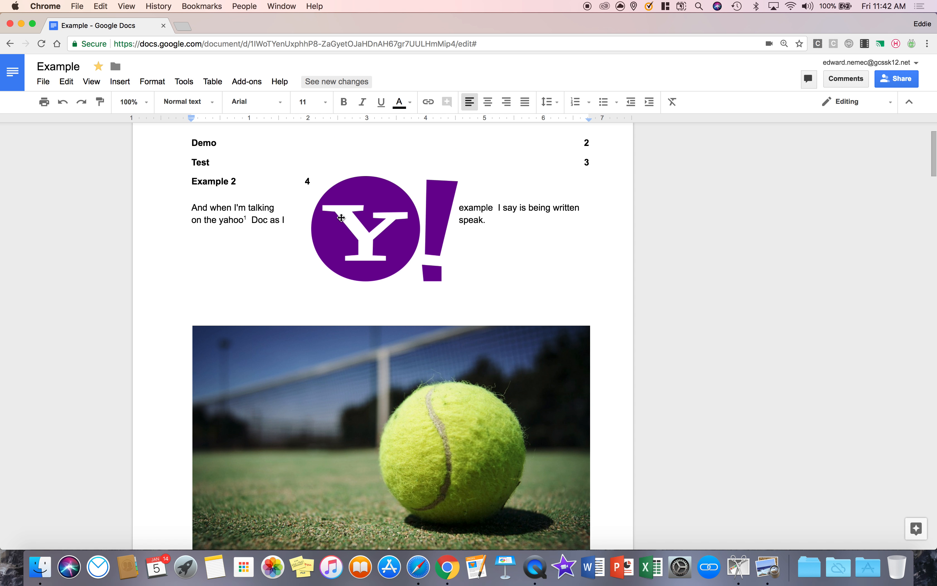
{"action": "double_click", "coordinate": [484, 208]}
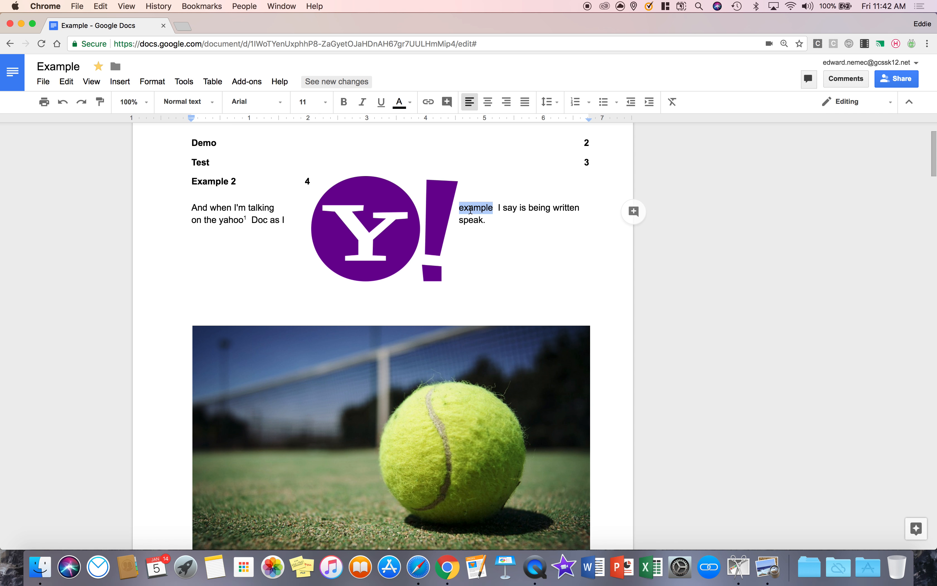
{"action": "left_click", "coordinate": [185, 82]}
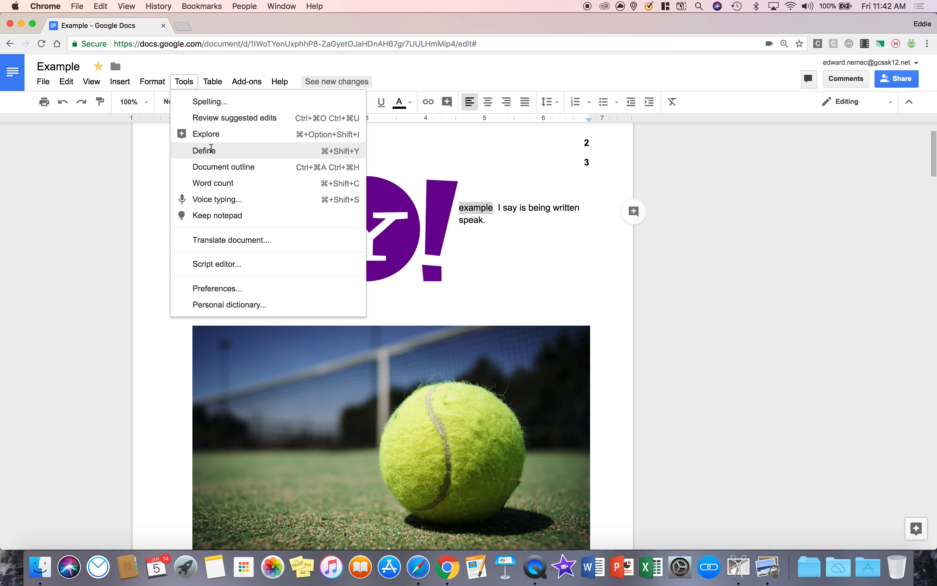
{"action": "left_click", "coordinate": [211, 150]}
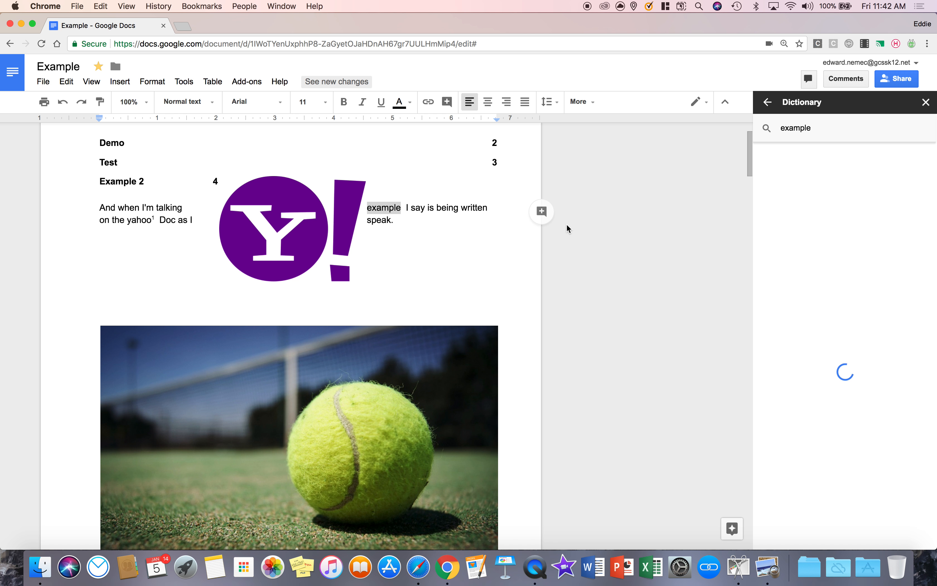
{"action": "left_click", "coordinate": [926, 103]}
Show the document outline and move the Yahoo! logo slightly down so it clears the table of contents
{"action": "left_click", "coordinate": [188, 80]}
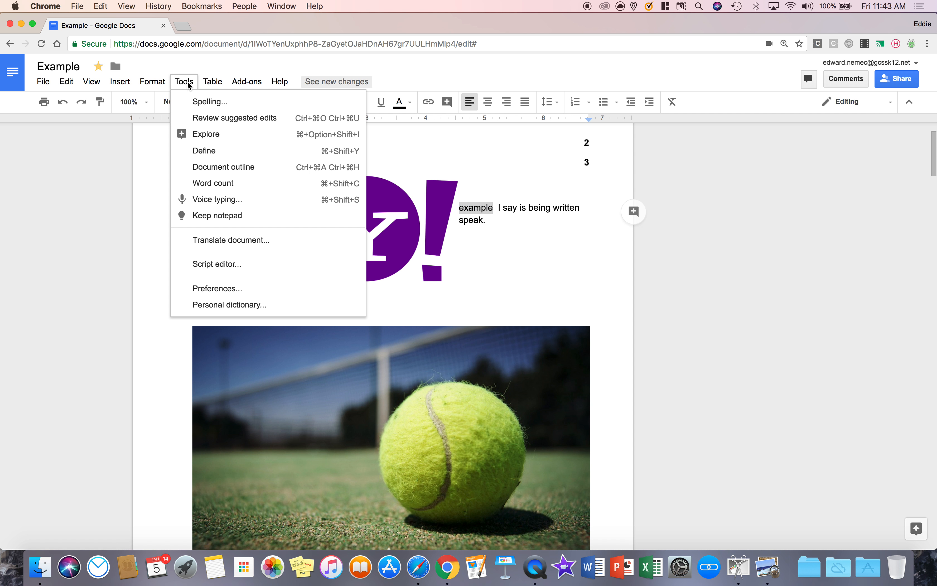
{"action": "left_click", "coordinate": [223, 167]}
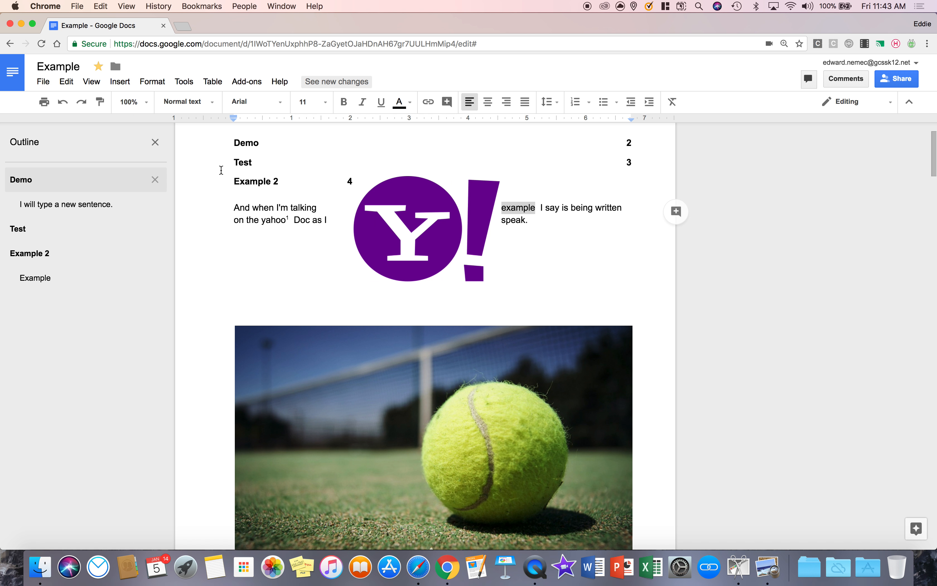
{"action": "scroll", "coordinate": [331, 253], "scroll_direction": "up", "scroll_amount": 3}
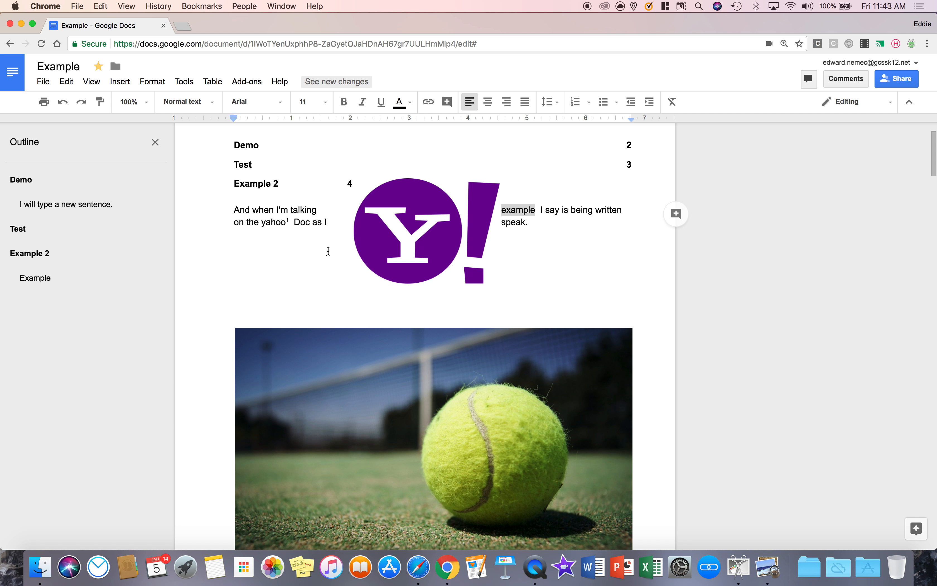
{"action": "left_click", "coordinate": [246, 239]}
{"action": "scroll", "coordinate": [464, 247], "scroll_direction": "down", "scroll_amount": 2}
{"action": "left_click", "coordinate": [495, 281]}
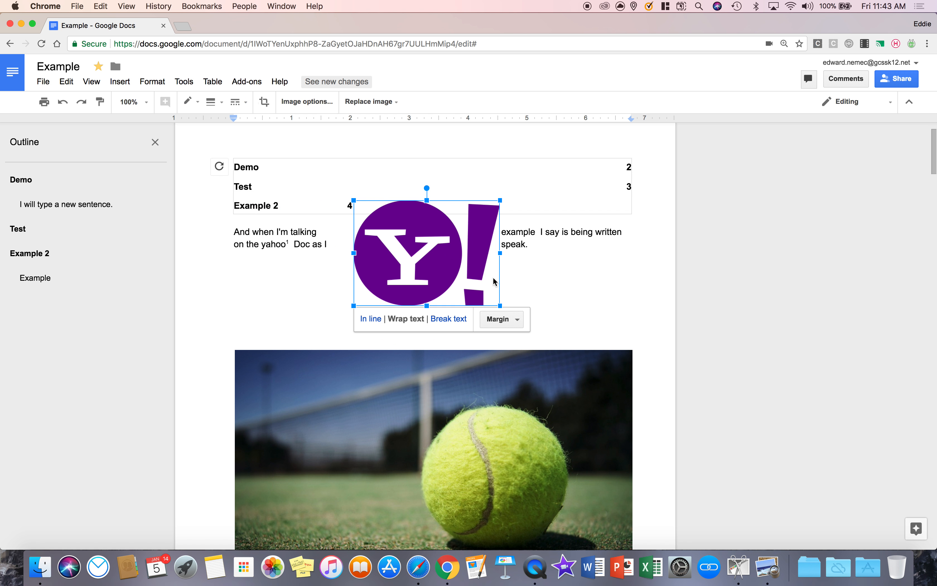
{"action": "left_click_drag", "start_coordinate": [415, 238], "coordinate": [406, 268]}
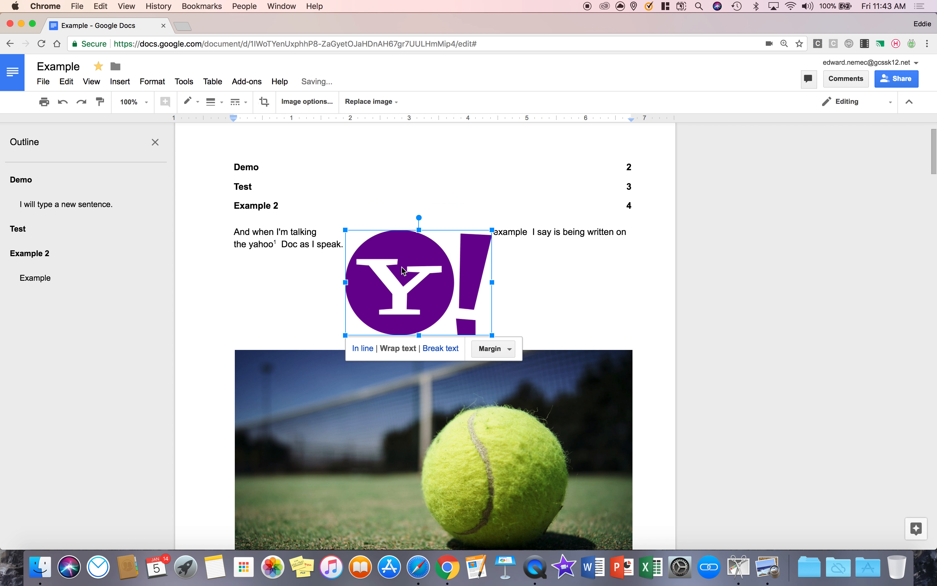
Jump to the Test, Example 2, Example and Demo headings through the outline, then close it and return to the first page
{"action": "left_click", "coordinate": [30, 228]}
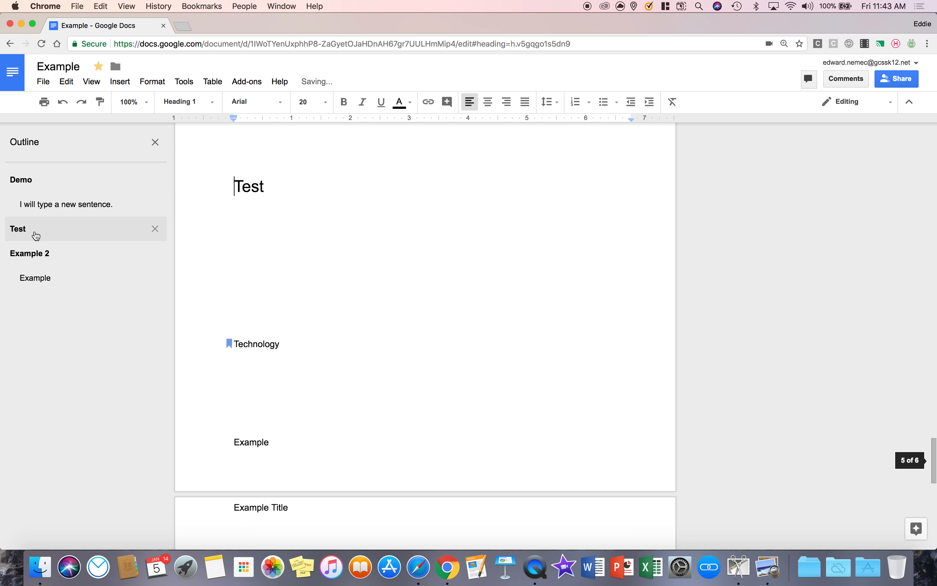
{"action": "left_click", "coordinate": [38, 251]}
{"action": "left_click", "coordinate": [47, 282]}
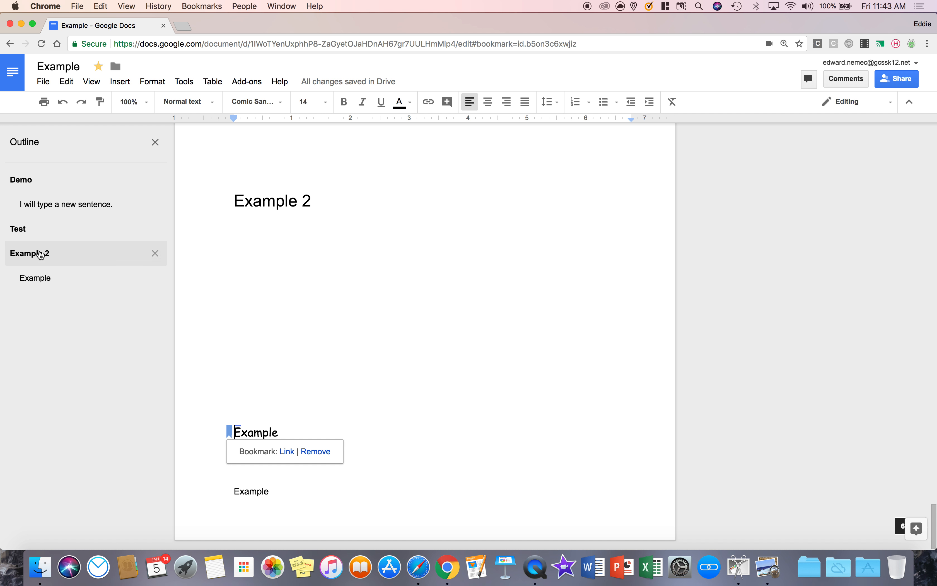
{"action": "left_click", "coordinate": [46, 186]}
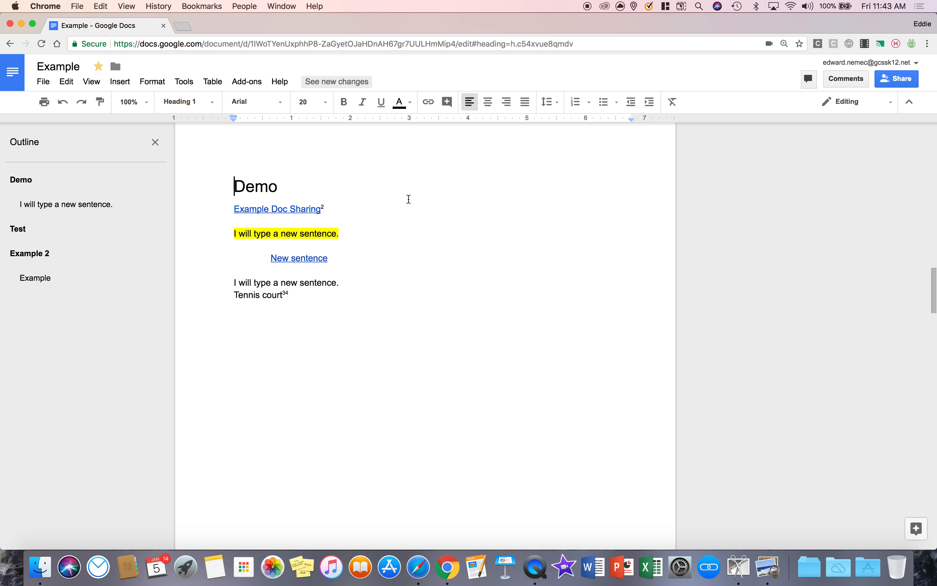
{"action": "left_click", "coordinate": [155, 142]}
{"action": "scroll", "coordinate": [342, 232], "scroll_direction": "up", "scroll_amount": 15}
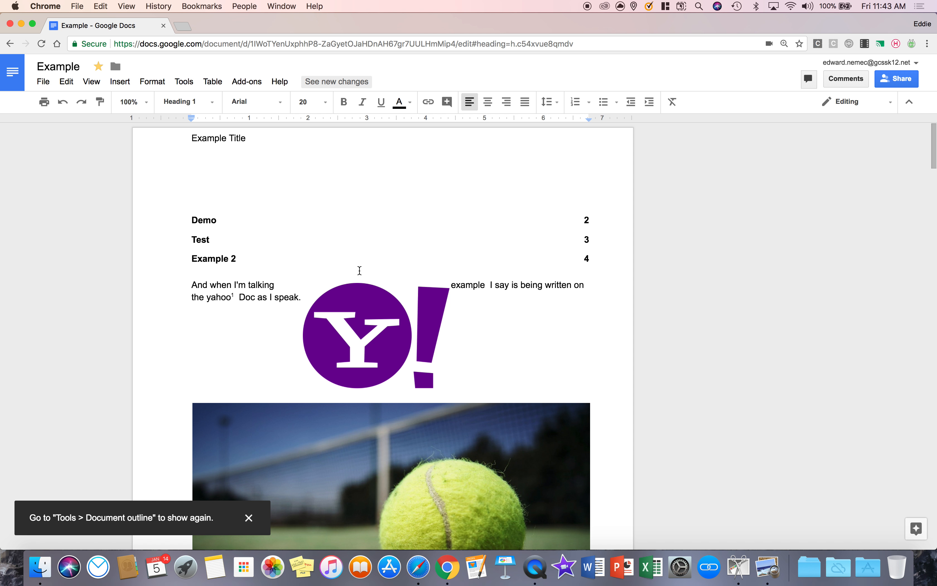
Check the document's word count, then close the count summary
{"action": "left_click", "coordinate": [184, 81]}
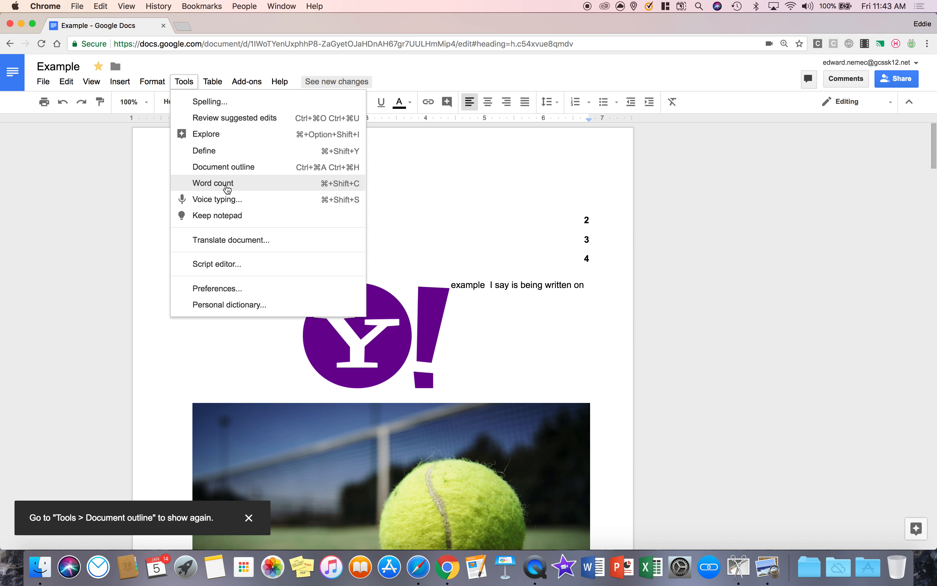
{"action": "left_click", "coordinate": [234, 183]}
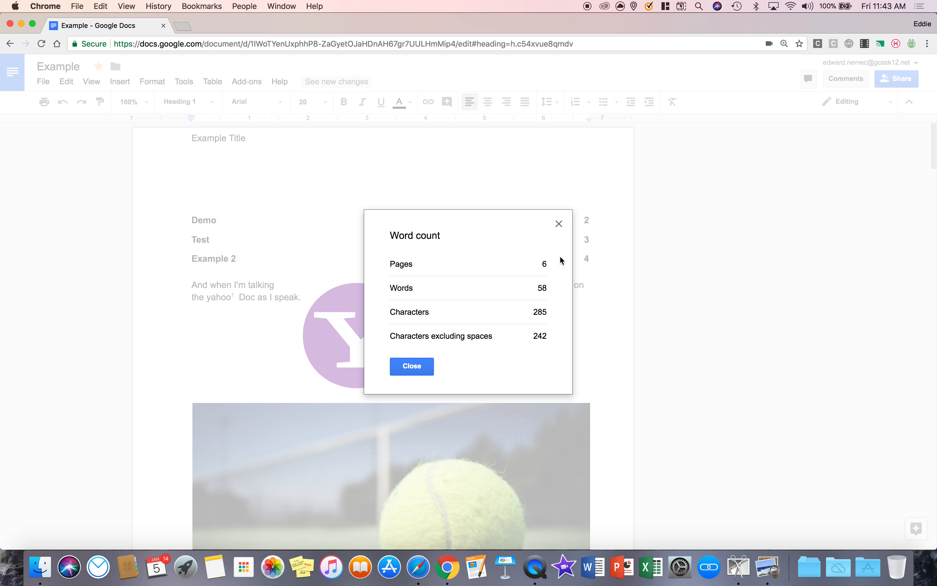
{"action": "left_click", "coordinate": [559, 225]}
Place the cursor in the body of the blank second page and open voice typing
{"action": "left_click", "coordinate": [179, 82]}
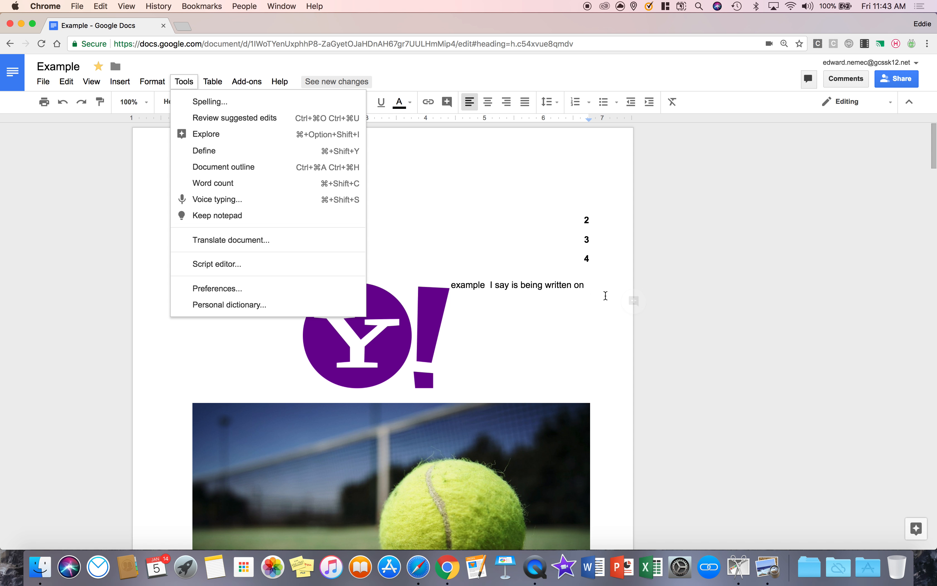
{"action": "scroll", "coordinate": [582, 294], "scroll_direction": "down", "scroll_amount": 5}
{"action": "scroll", "coordinate": [570, 289], "scroll_direction": "down", "scroll_amount": 7}
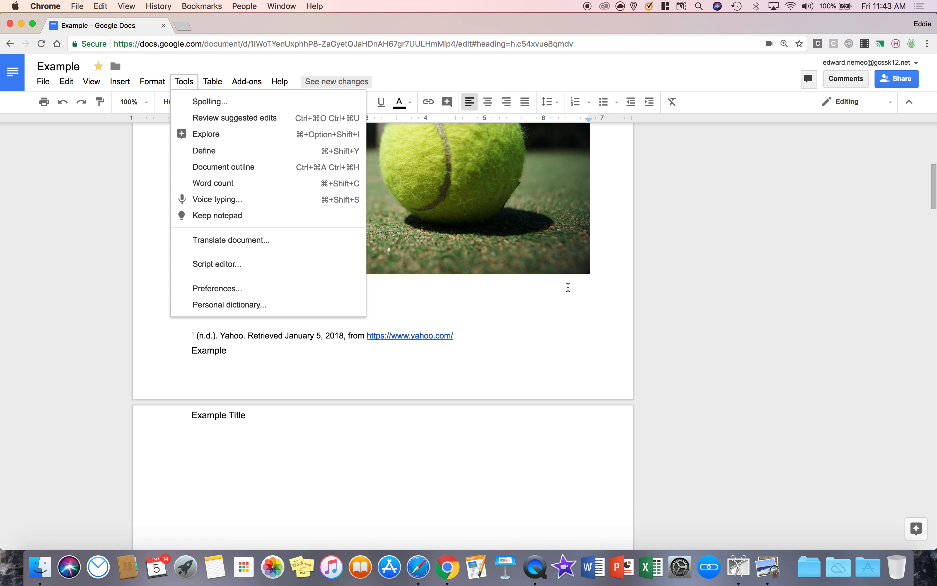
{"action": "left_click", "coordinate": [268, 401]}
{"action": "left_click_drag", "start_coordinate": [253, 404], "coordinate": [228, 415]}
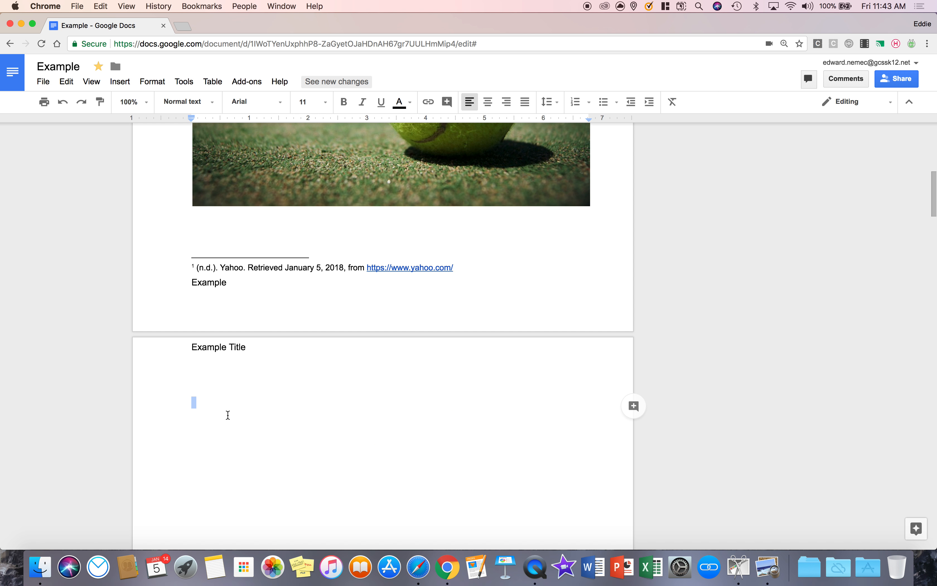
{"action": "left_click", "coordinate": [223, 405]}
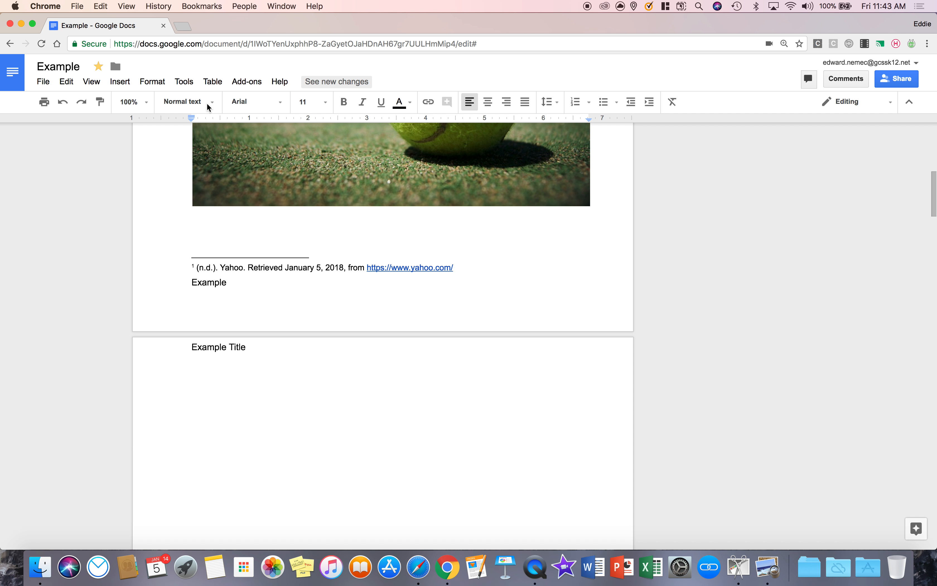
{"action": "left_click", "coordinate": [181, 80]}
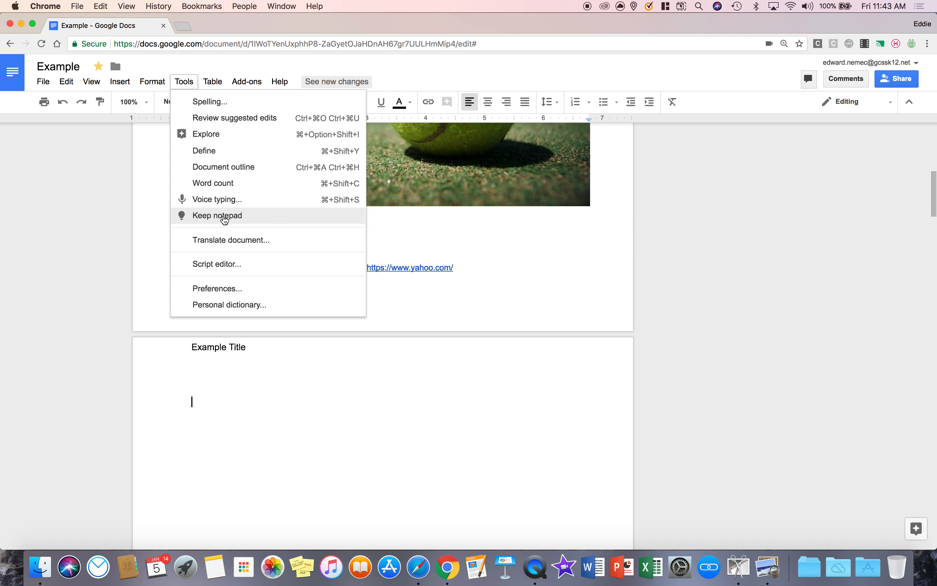
{"action": "left_click", "coordinate": [222, 199]}
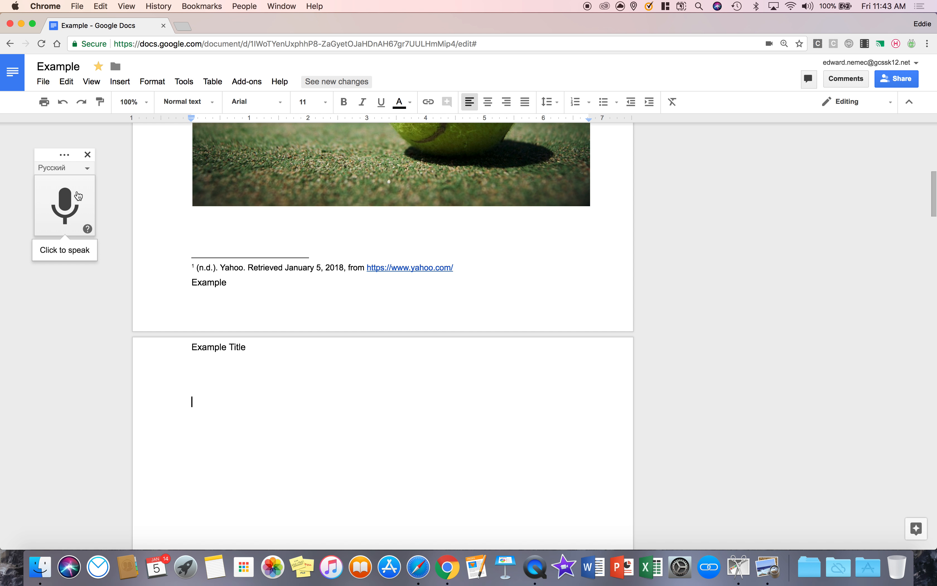
Look through the voice typing languages, then dictate "Я знаю русский язык" in Russian on the second page
{"action": "left_click", "coordinate": [88, 168]}
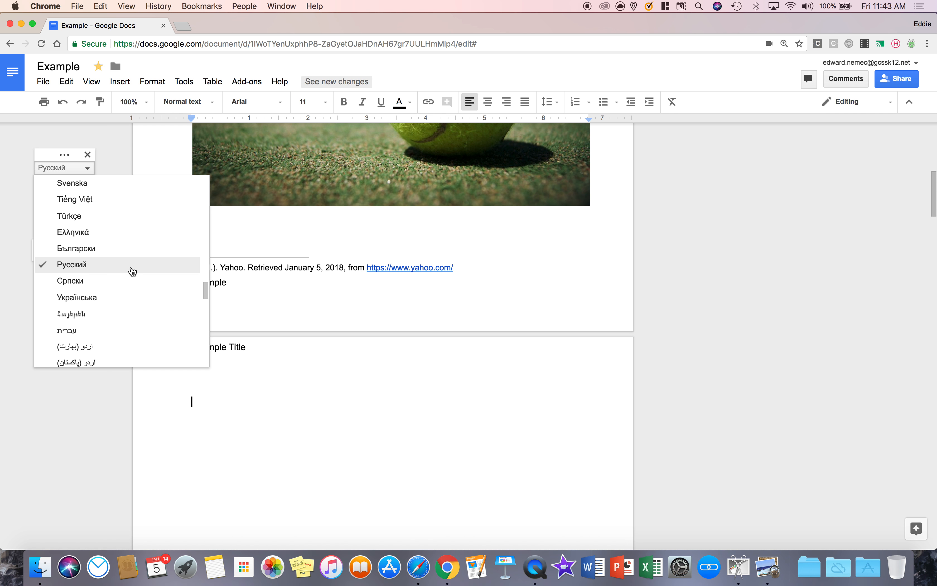
{"action": "left_click", "coordinate": [104, 157]}
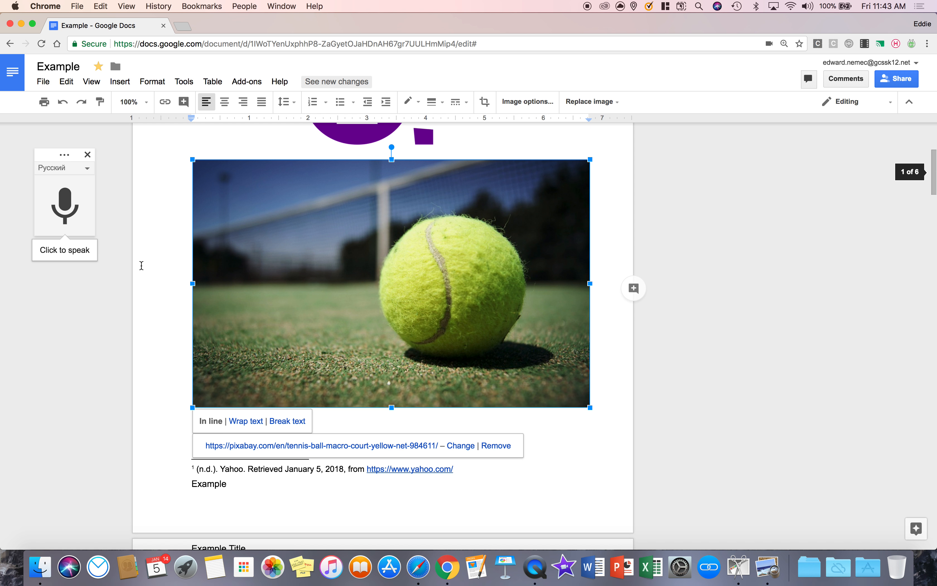
{"action": "scroll", "coordinate": [142, 266], "scroll_direction": "down", "scroll_amount": 8}
{"action": "left_click", "coordinate": [225, 304]}
{"action": "left_click", "coordinate": [76, 213]}
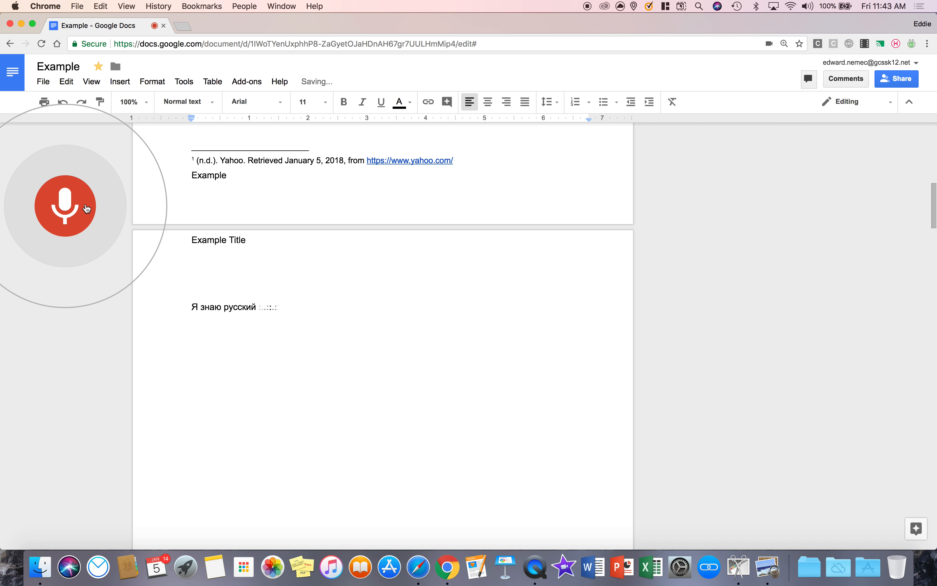
{"action": "left_click", "coordinate": [76, 213]}
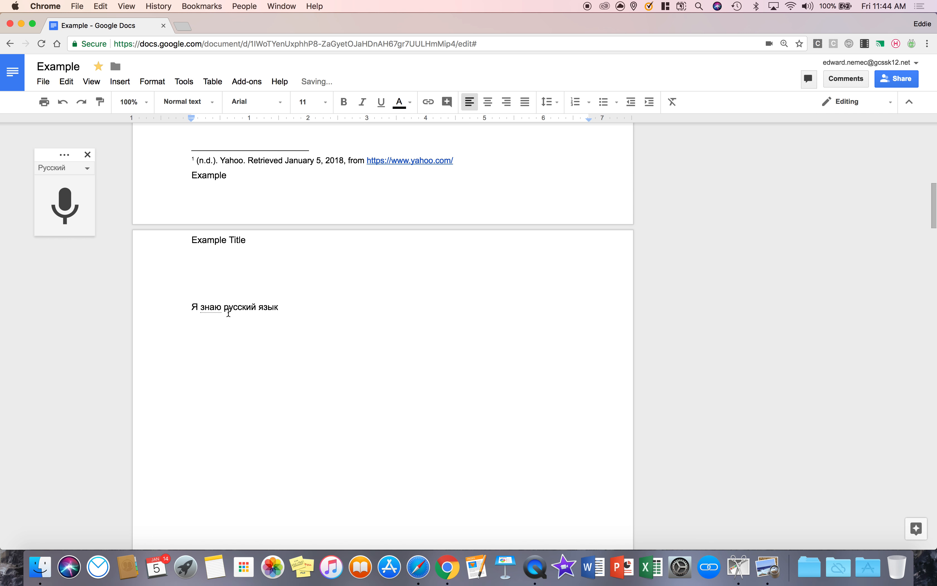
{"action": "left_click_drag", "start_coordinate": [293, 308], "coordinate": [185, 307]}
{"action": "left_click", "coordinate": [284, 314]}
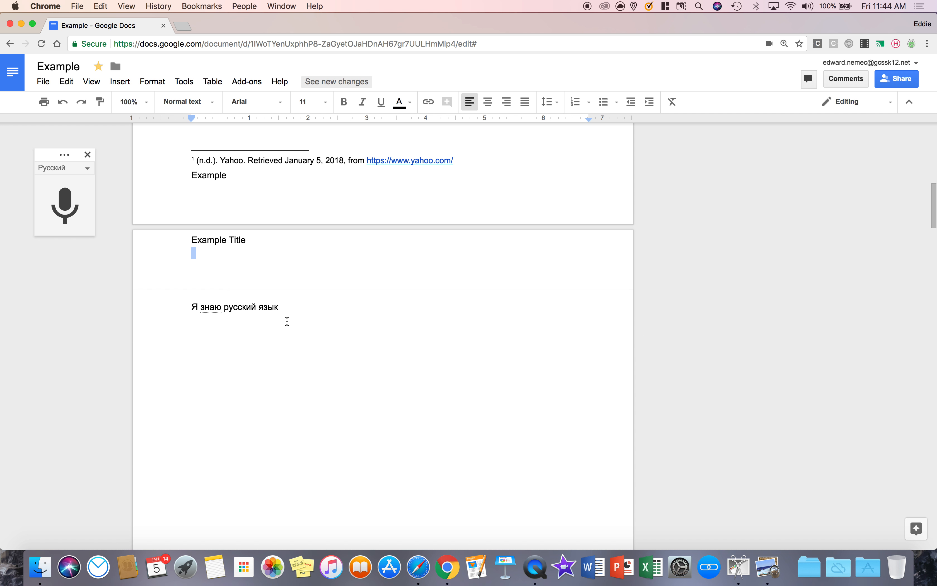
Start a new line below the Russian sentence and set the voice typing language to English (United States)
{"action": "left_click", "coordinate": [295, 308]}
{"action": "key", "text": "Return"}
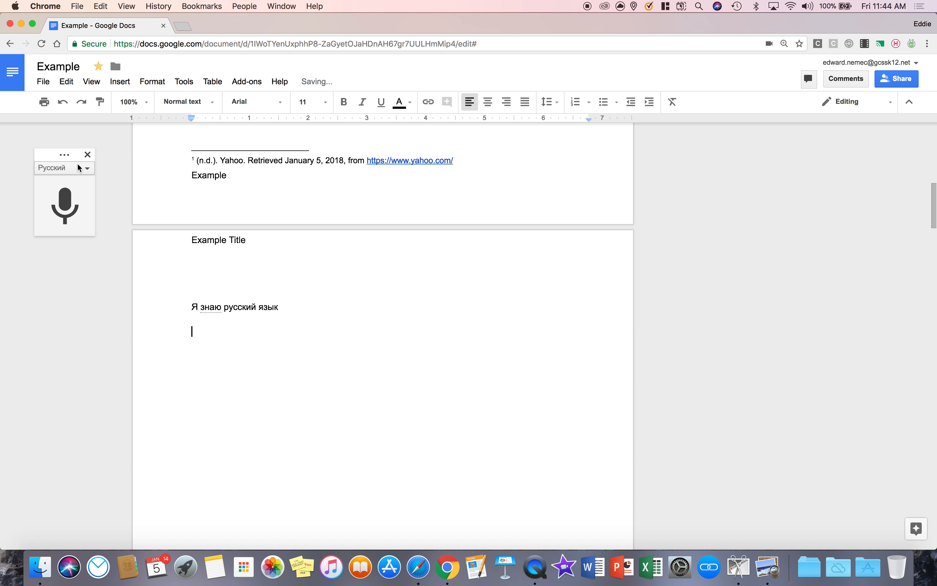
{"action": "left_click", "coordinate": [86, 168]}
{"action": "scroll", "coordinate": [88, 253], "scroll_direction": "up", "scroll_amount": 15}
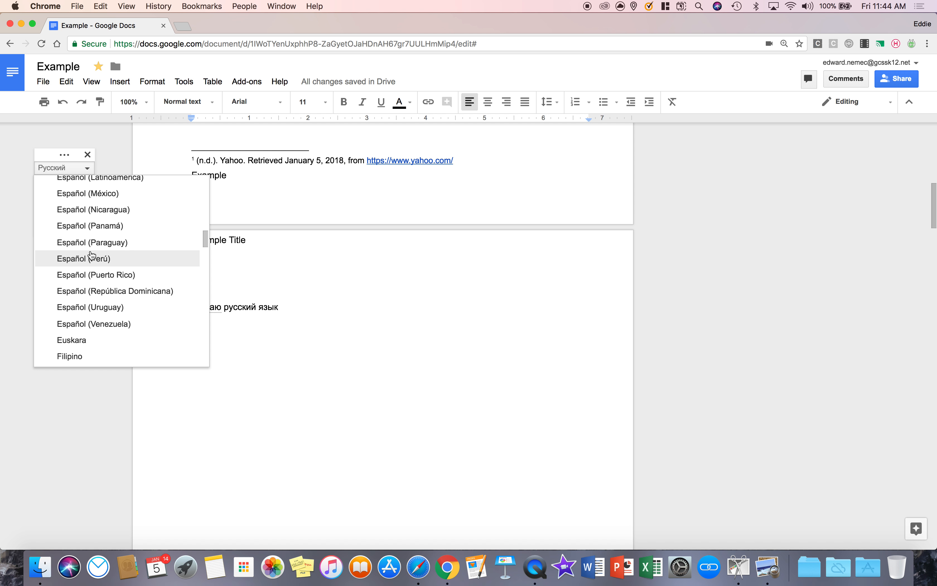
{"action": "scroll", "coordinate": [100, 205], "scroll_direction": "up", "scroll_amount": 3}
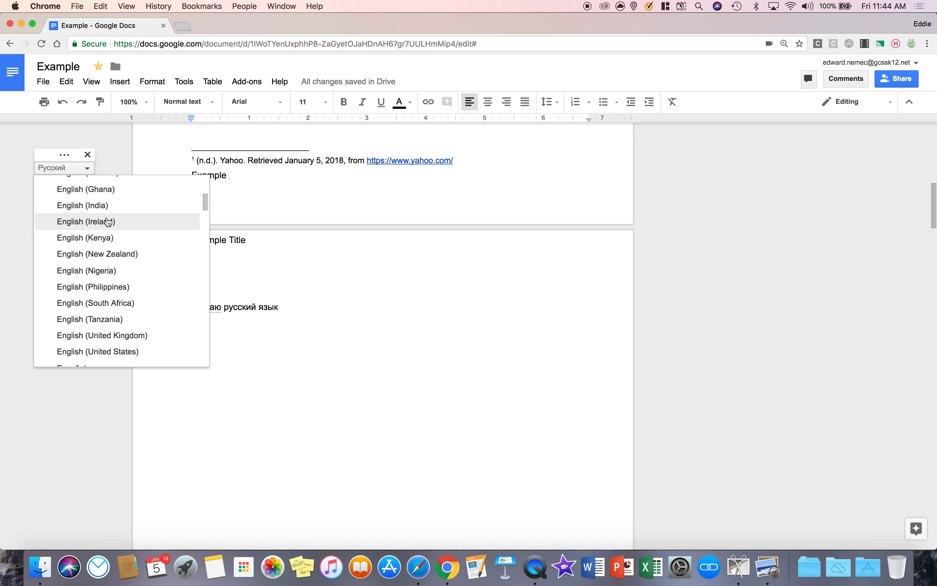
{"action": "scroll", "coordinate": [102, 224], "scroll_direction": "up", "scroll_amount": 3}
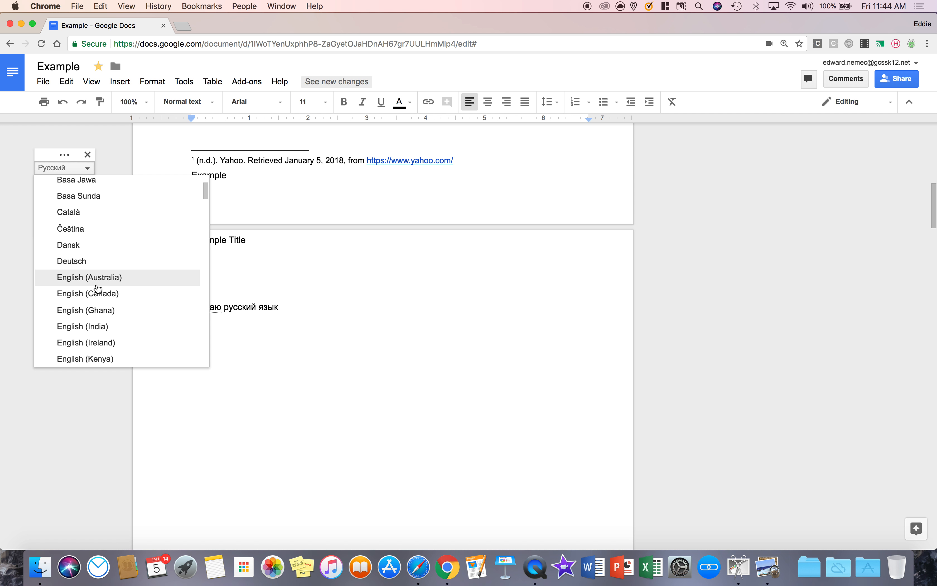
{"action": "scroll", "coordinate": [147, 299], "scroll_direction": "down", "scroll_amount": 5}
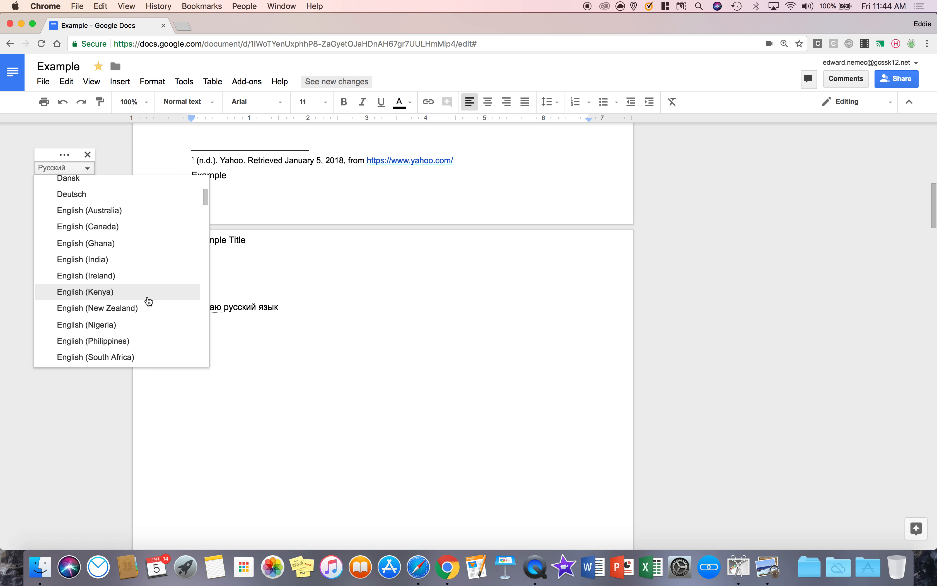
{"action": "left_click", "coordinate": [129, 322]}
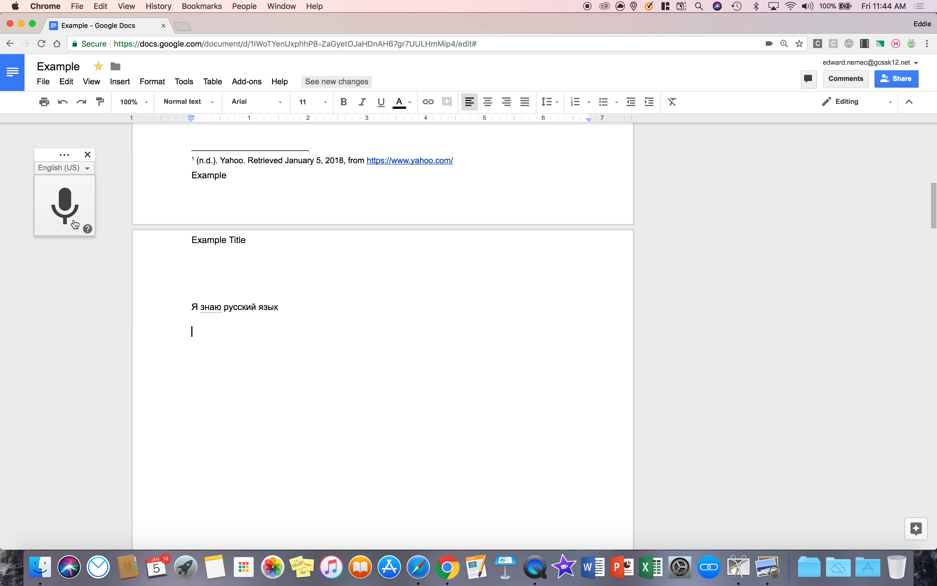
Dictate "The apartment it's not recording everything I say." below the Russian sentence and replace "apartment" with "button and"
{"action": "left_click", "coordinate": [69, 202]}
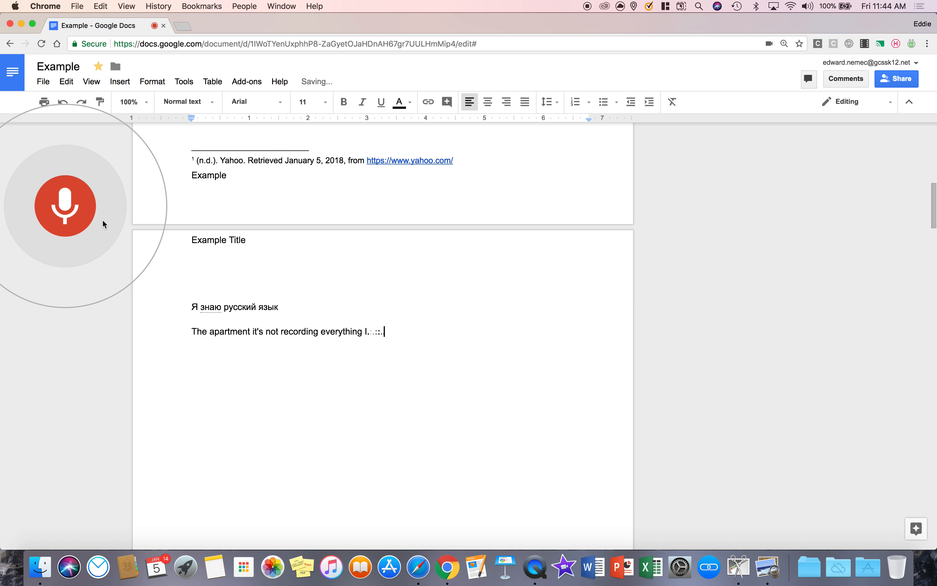
{"action": "double_click", "coordinate": [239, 334]}
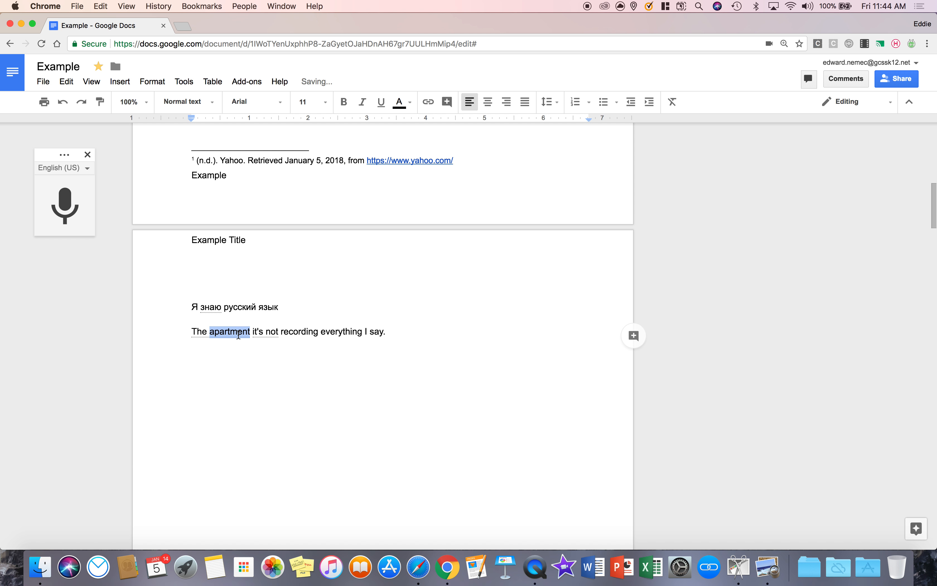
{"action": "key", "text": "BackSpace"}
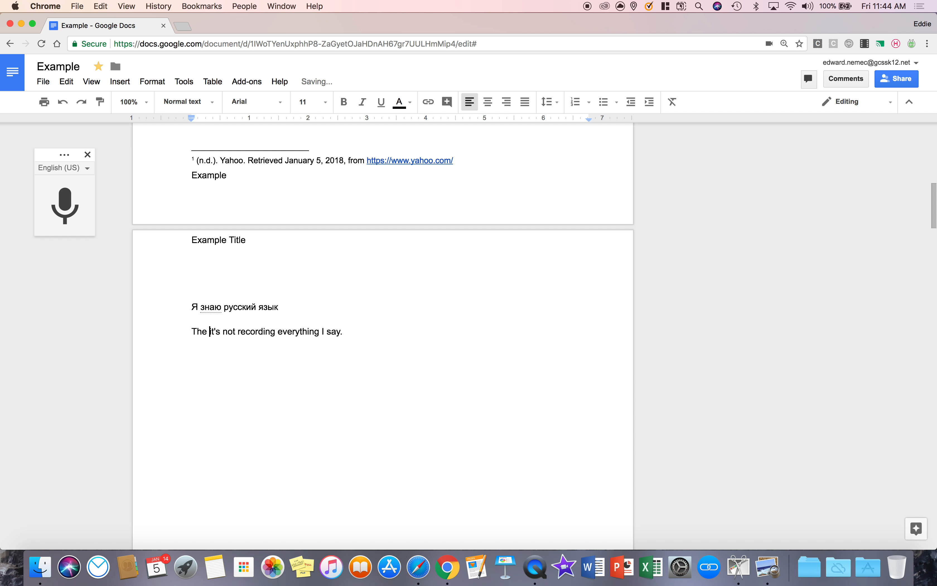
{"action": "type", "text": "button "}
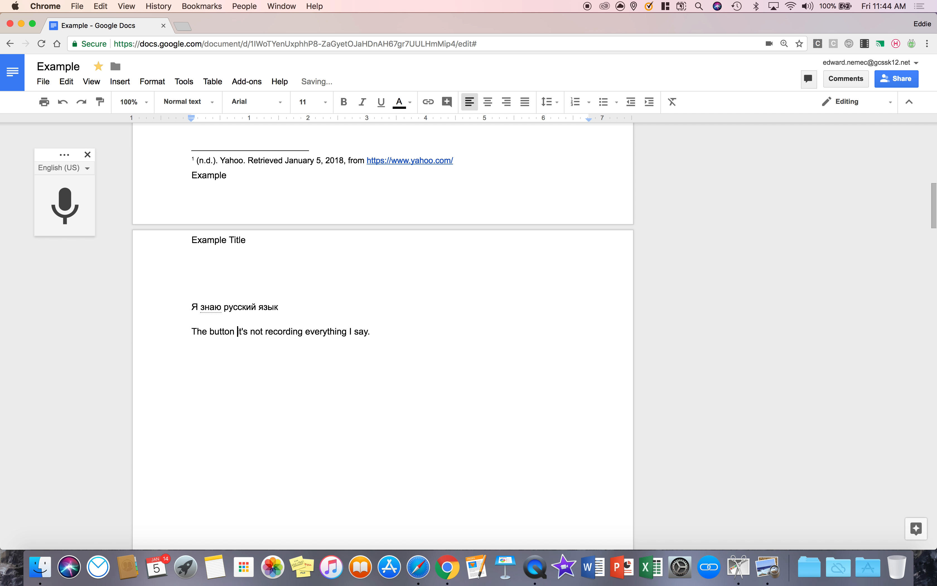
{"action": "type", "text": "and"}
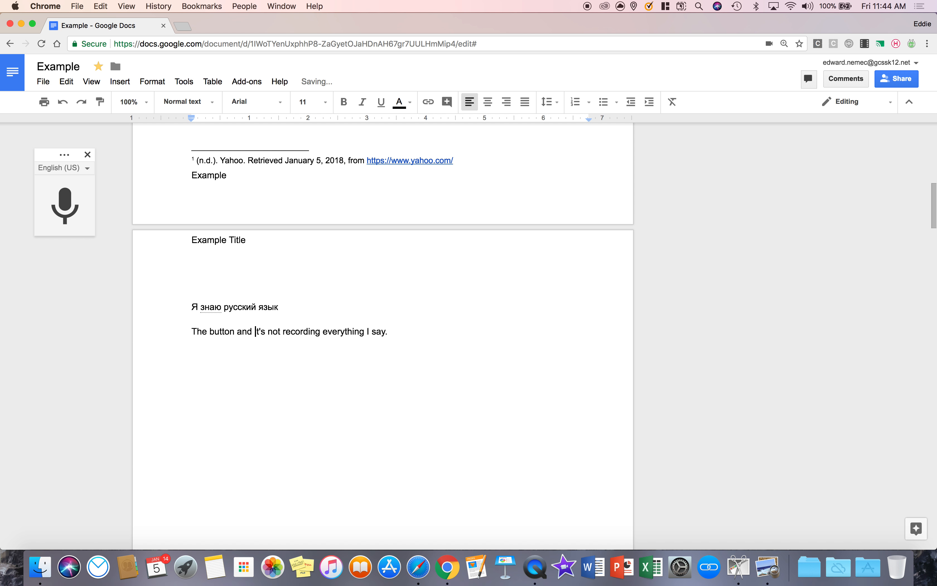
Dictate "They can type their entire paper with their voice and eliminate the barriers that their disability hoses them." and correct "hoses" to "poses"
{"action": "left_click", "coordinate": [405, 337]}
{"action": "left_click", "coordinate": [60, 222]}
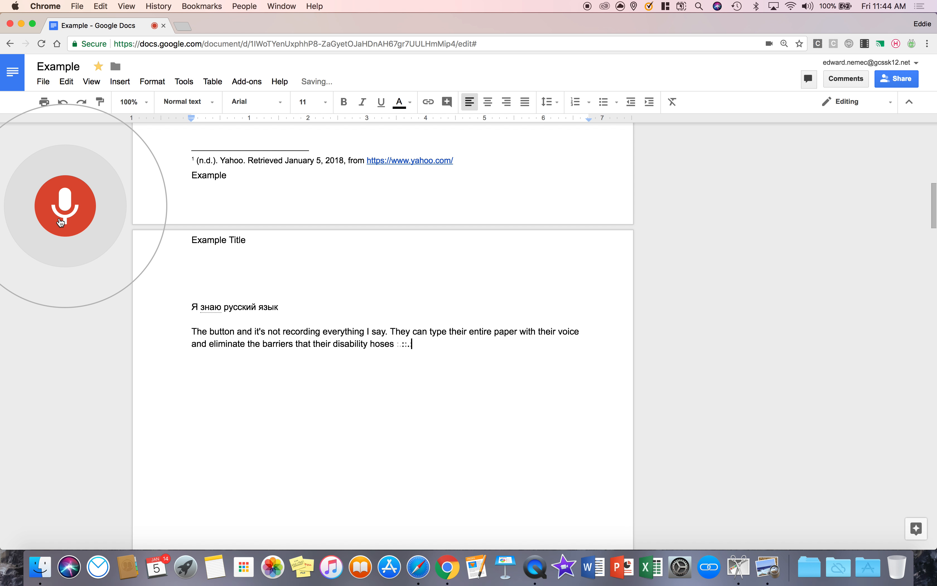
{"action": "left_click", "coordinate": [61, 222]}
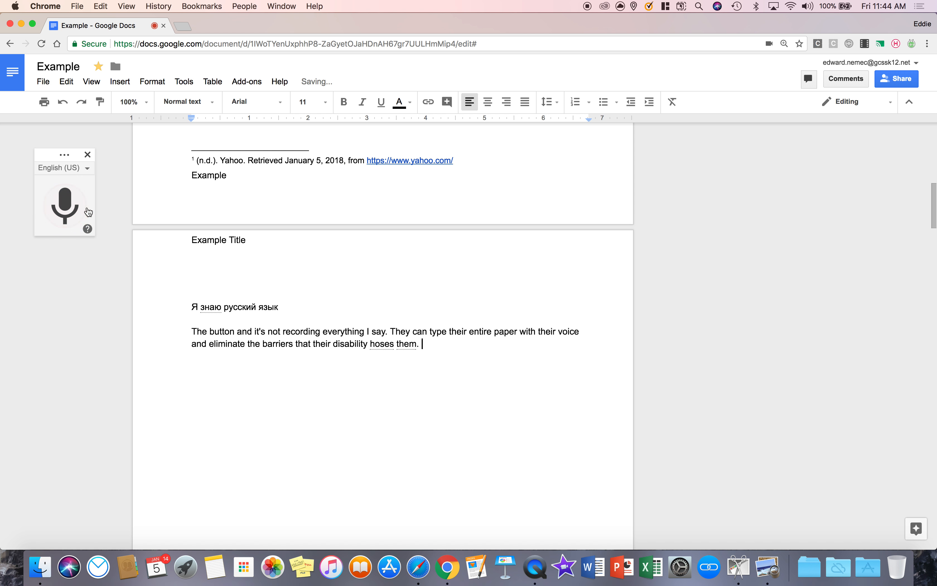
{"action": "double_click", "coordinate": [384, 345]}
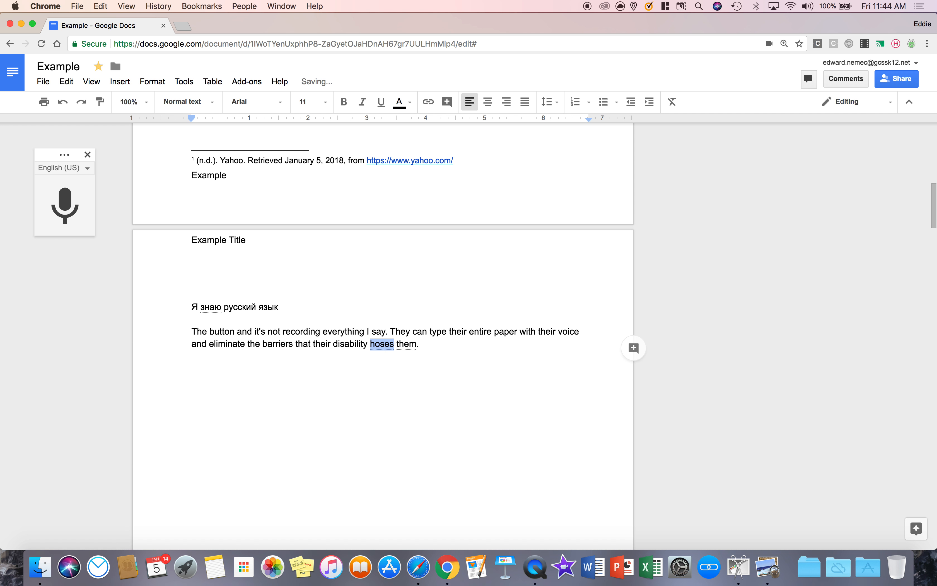
{"action": "type", "text": "poses"}
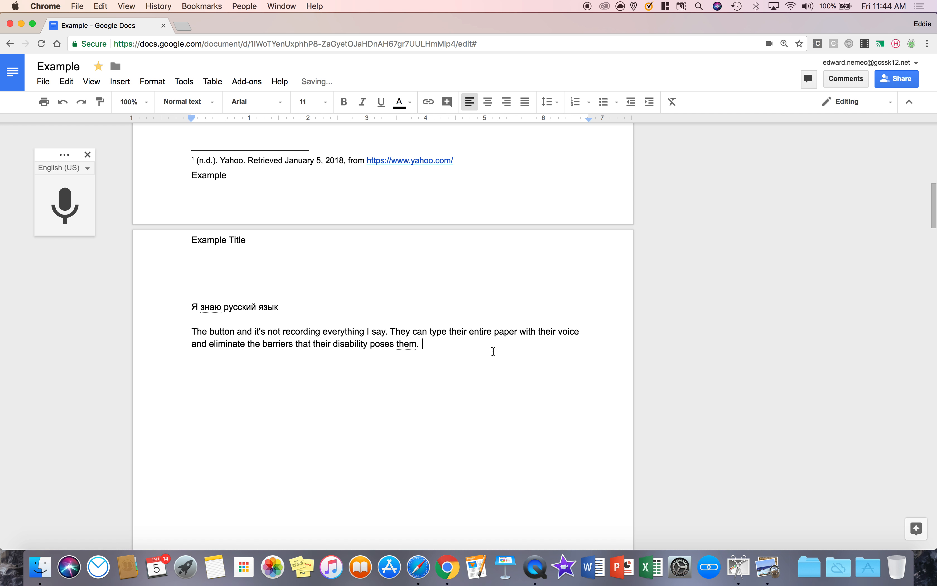
Delete all the dictated Russian and English text from the second page
{"action": "key", "text": "Return"}
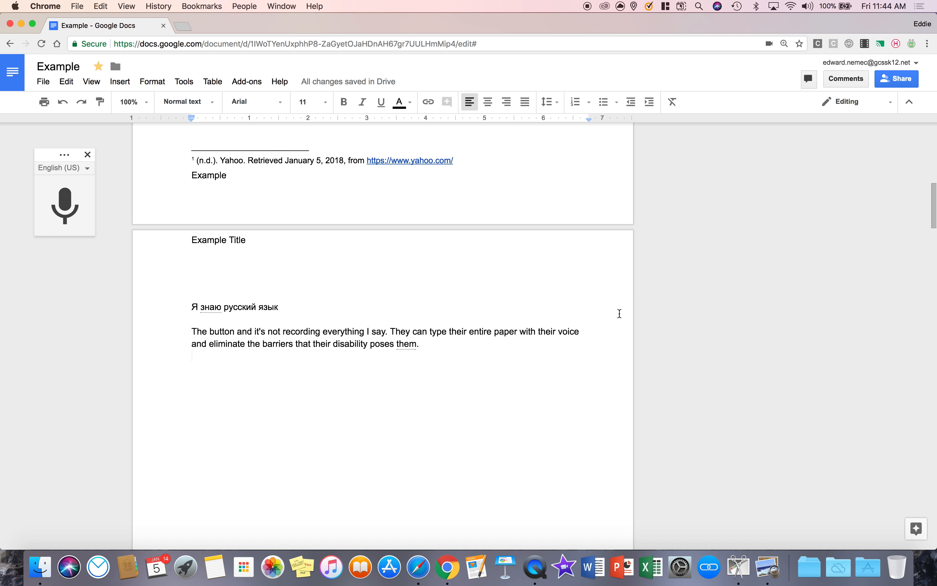
{"action": "left_click", "coordinate": [475, 343]}
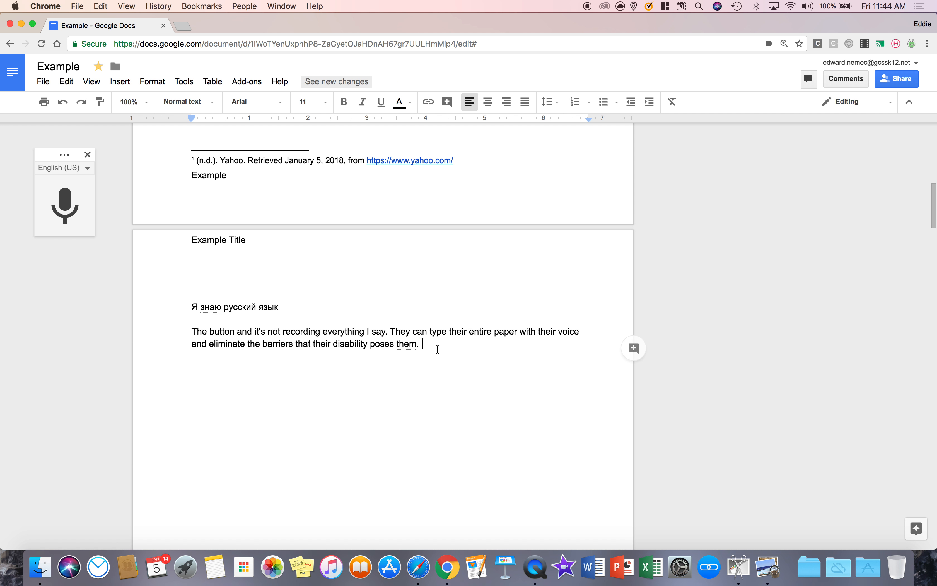
{"action": "left_click_drag", "start_coordinate": [437, 346], "coordinate": [188, 300]}
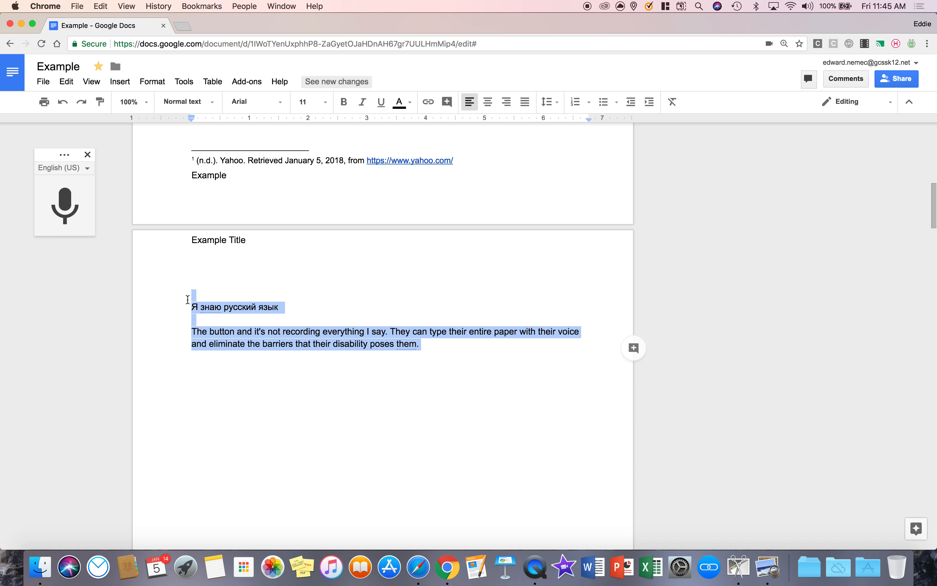
{"action": "key", "text": "BackSpace"}
Save the paragraph beginning "And when I'm talking" beneath the table of contents to the Keep notepad
{"action": "left_click", "coordinate": [183, 82]}
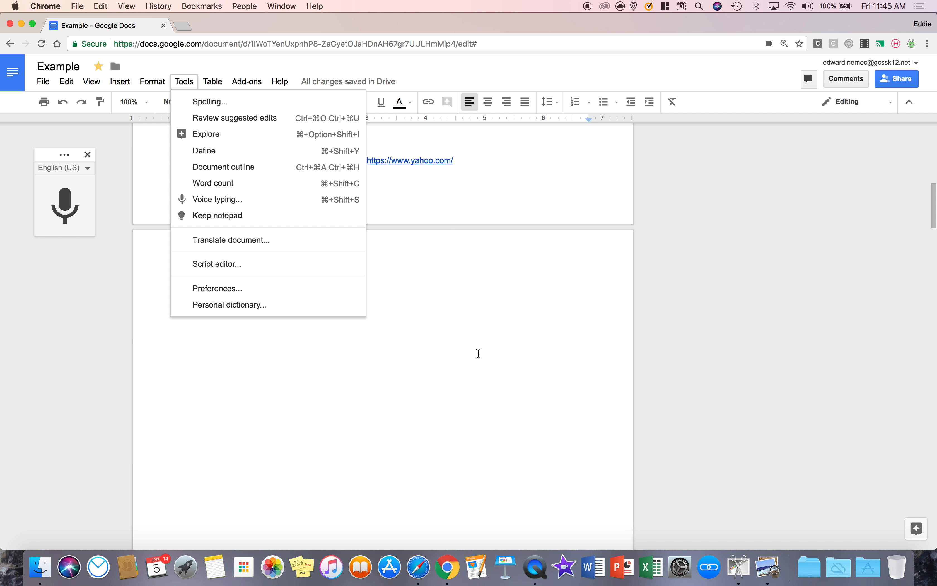
{"action": "scroll", "coordinate": [479, 354], "scroll_direction": "up", "scroll_amount": 10}
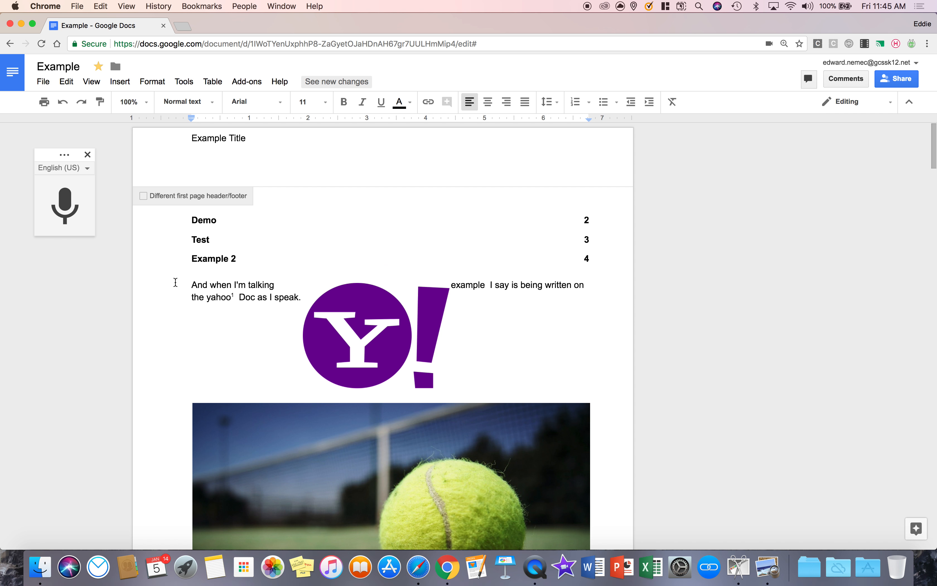
{"action": "left_click_drag", "start_coordinate": [190, 285], "coordinate": [306, 299]}
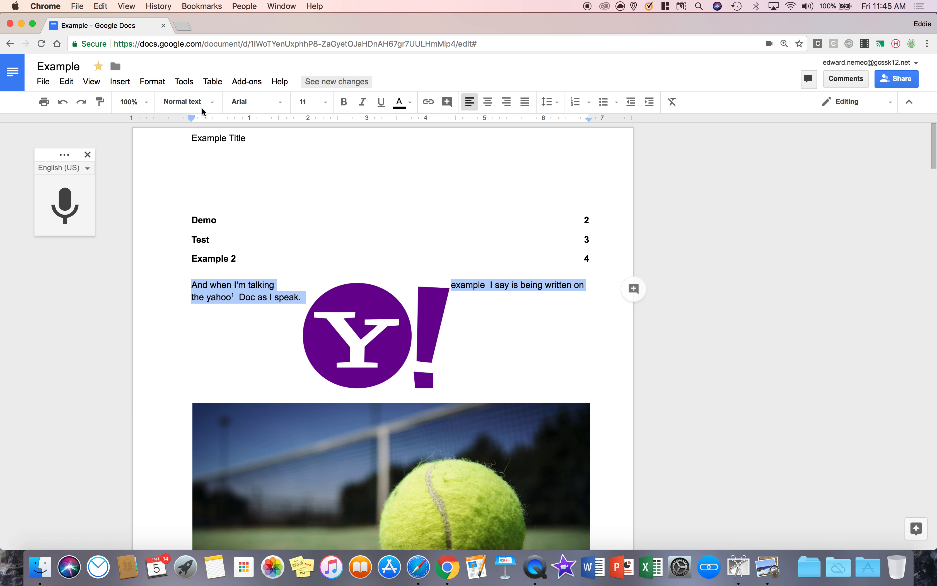
{"action": "right_click", "coordinate": [236, 281]}
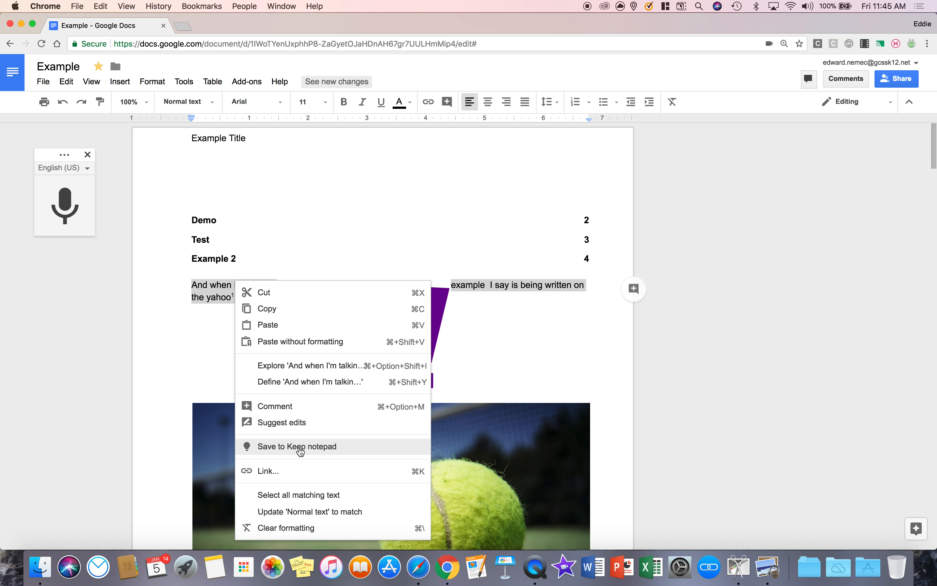
{"action": "left_click", "coordinate": [291, 447]}
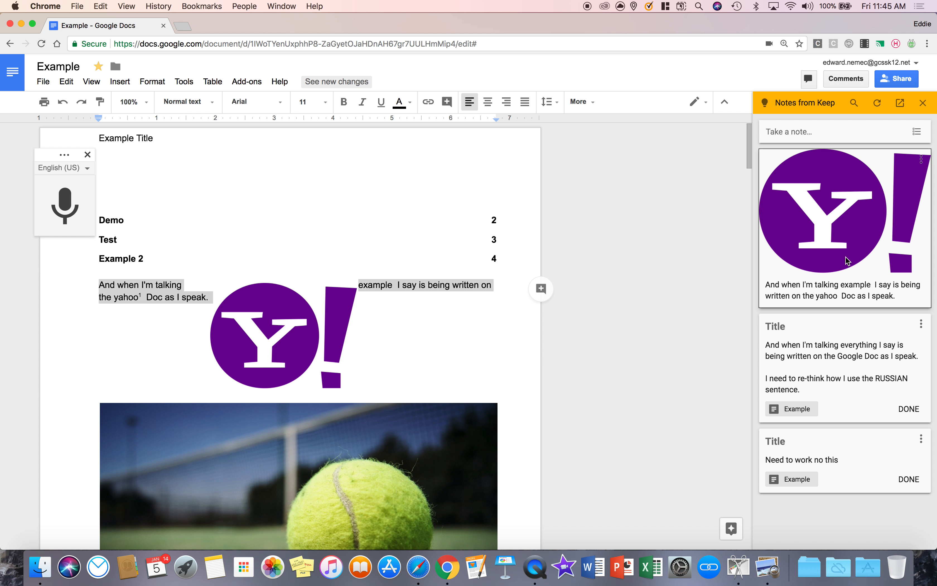
Add "Type some info or task that needs to be done." below a blank line in the newly saved Keep note
{"action": "left_click", "coordinate": [904, 298]}
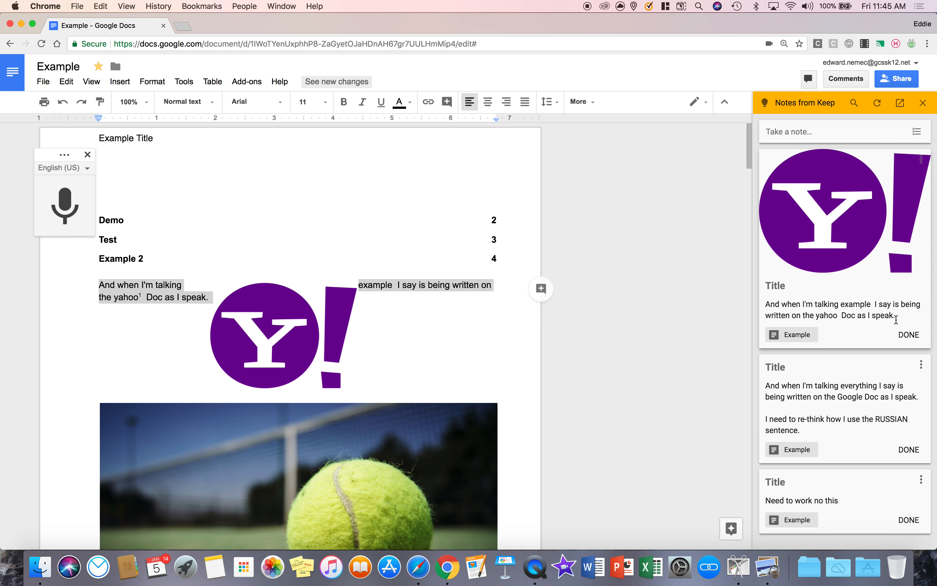
{"action": "key", "text": "Return"}
{"action": "key", "text": "Return"}
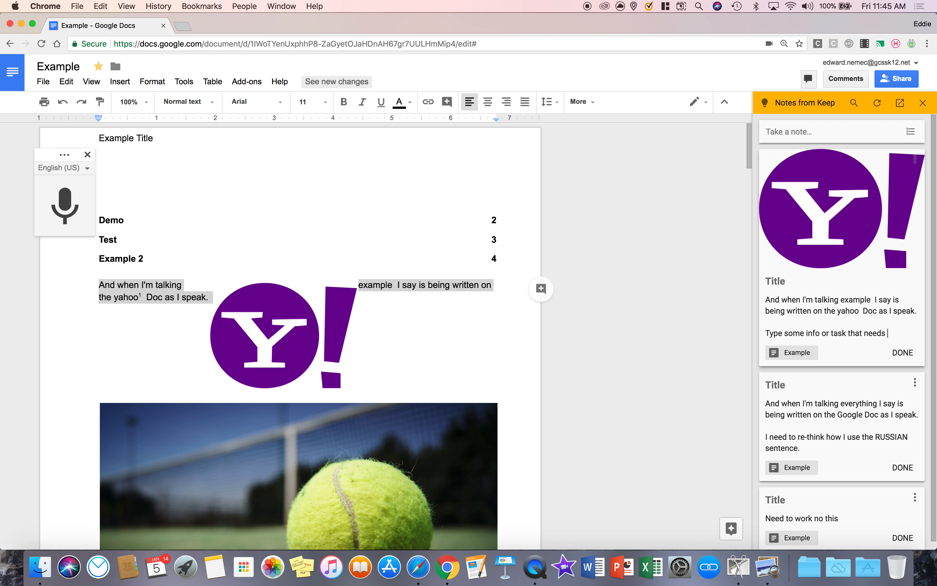
{"action": "type", "text": "ne."}
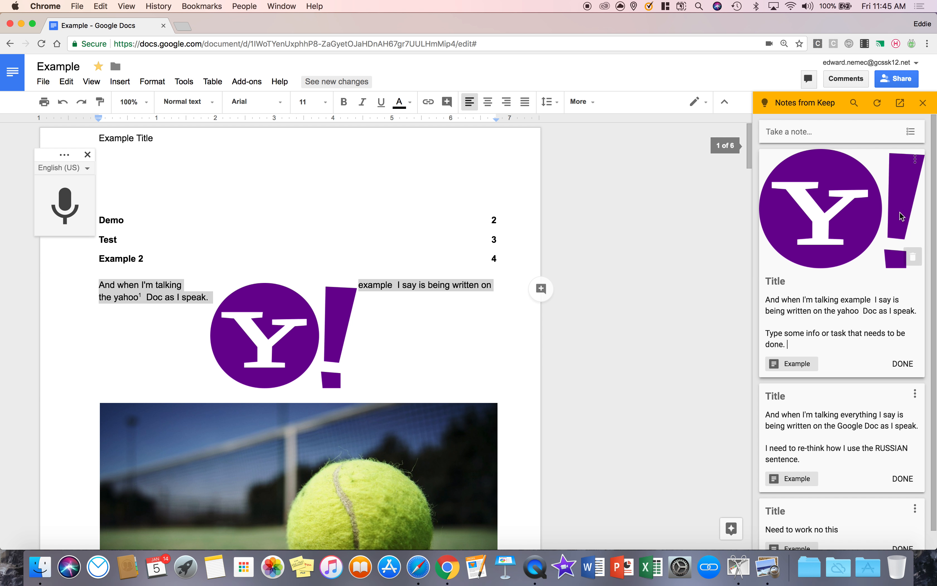
Finish editing all three Keep notes and close the notepad
{"action": "scroll", "coordinate": [857, 281], "scroll_direction": "down", "scroll_amount": 1}
{"action": "left_click", "coordinate": [903, 460]}
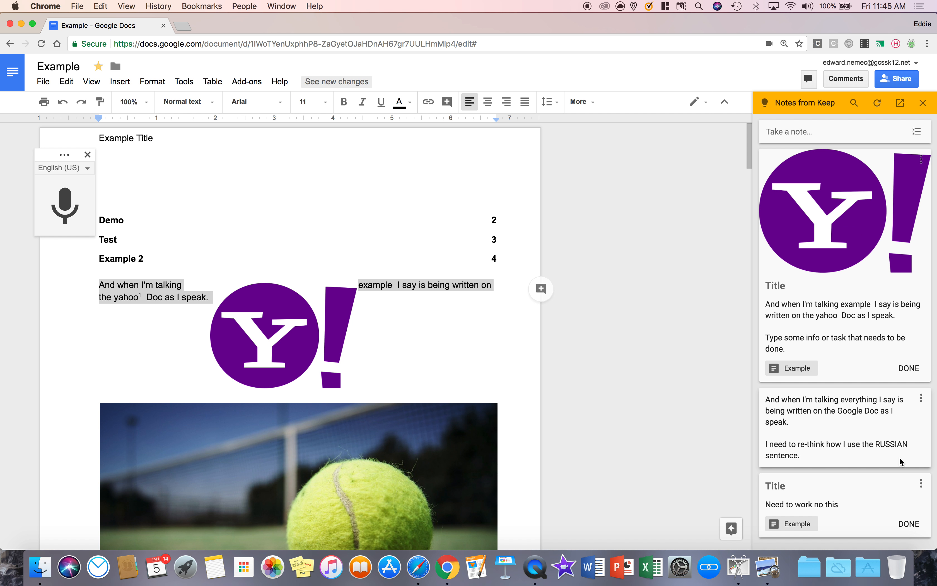
{"action": "left_click", "coordinate": [909, 369]}
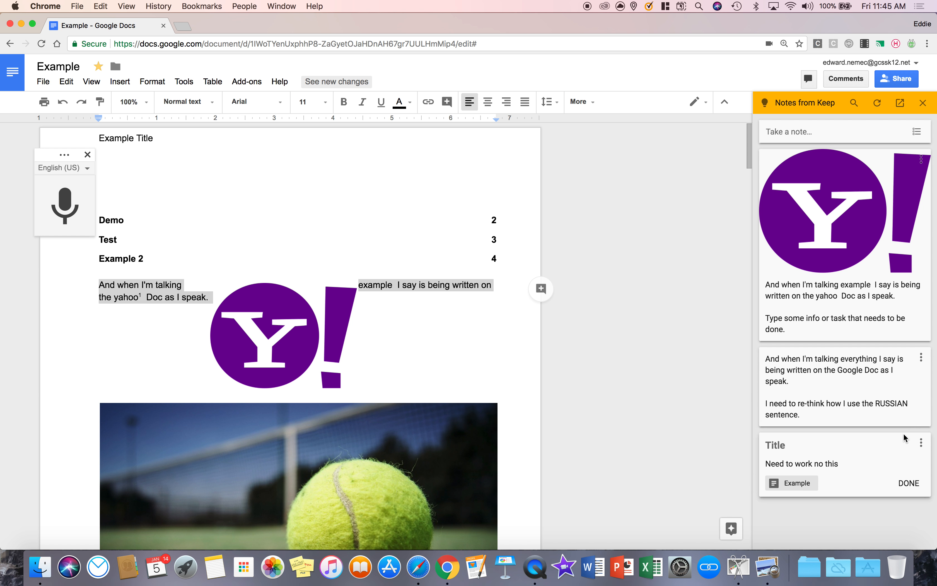
{"action": "left_click", "coordinate": [908, 483]}
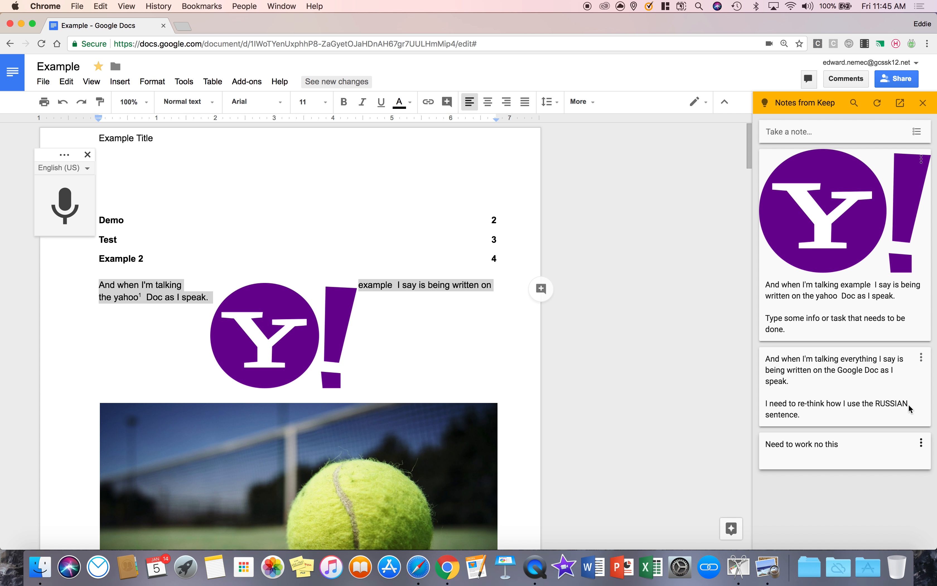
{"action": "left_click", "coordinate": [906, 186]}
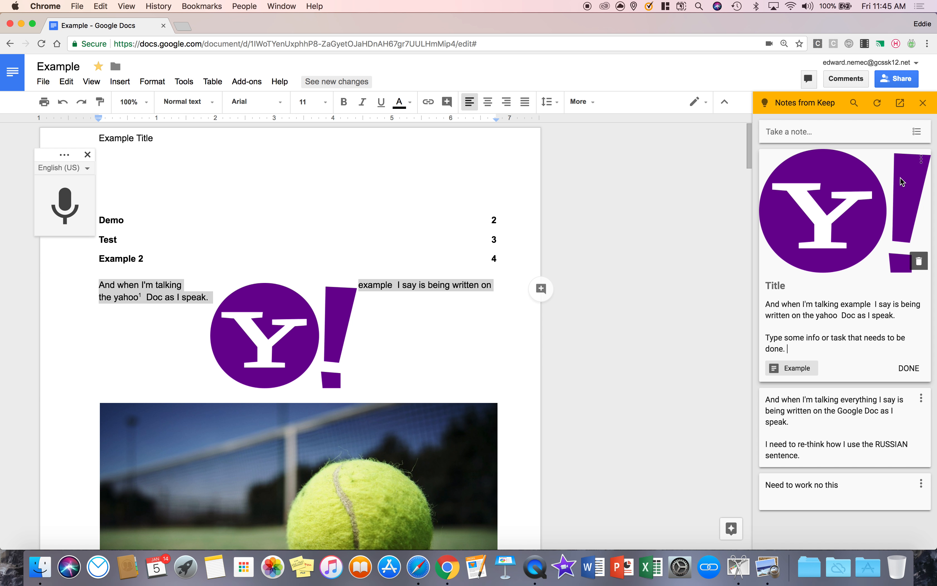
{"action": "left_click", "coordinate": [912, 377]}
{"action": "left_click", "coordinate": [618, 291]}
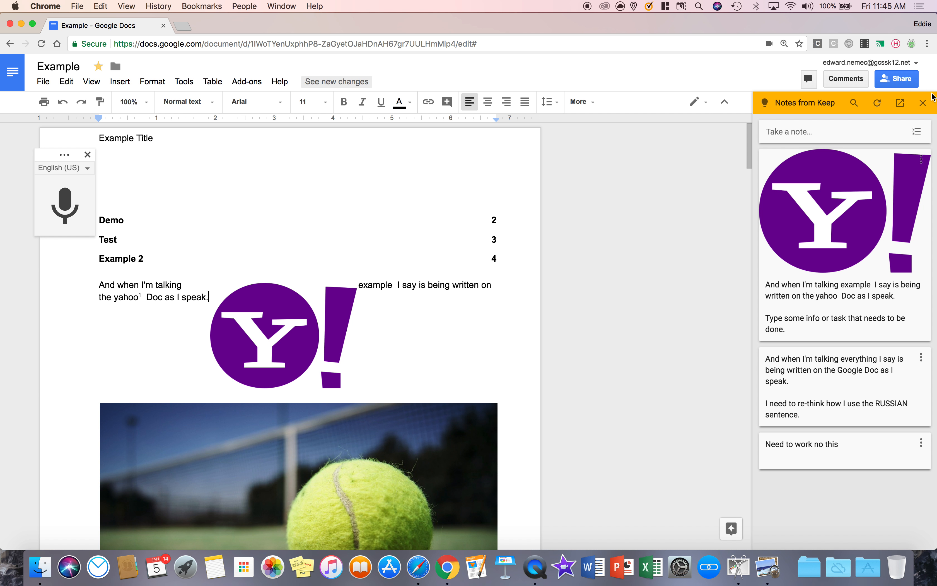
{"action": "left_click", "coordinate": [923, 103]}
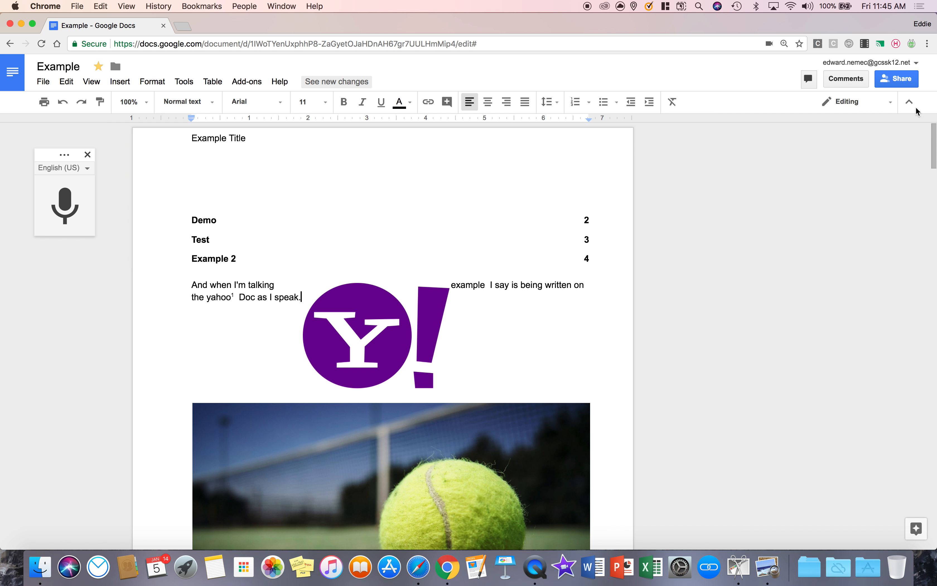
Review the document preferences, including automatic capitalization and automatic substitution, and close them without saving
{"action": "left_click", "coordinate": [179, 81]}
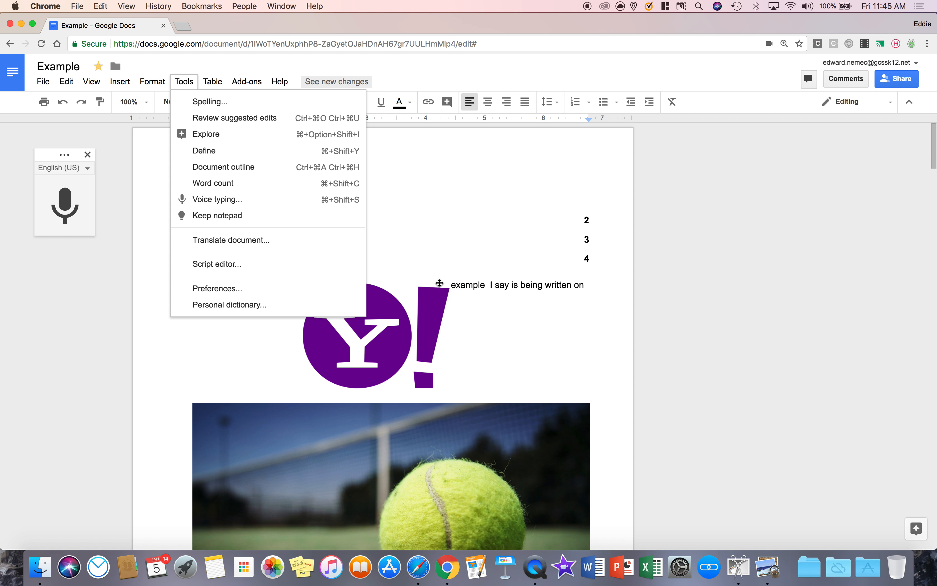
{"action": "scroll", "coordinate": [515, 293], "scroll_direction": "down", "scroll_amount": 6}
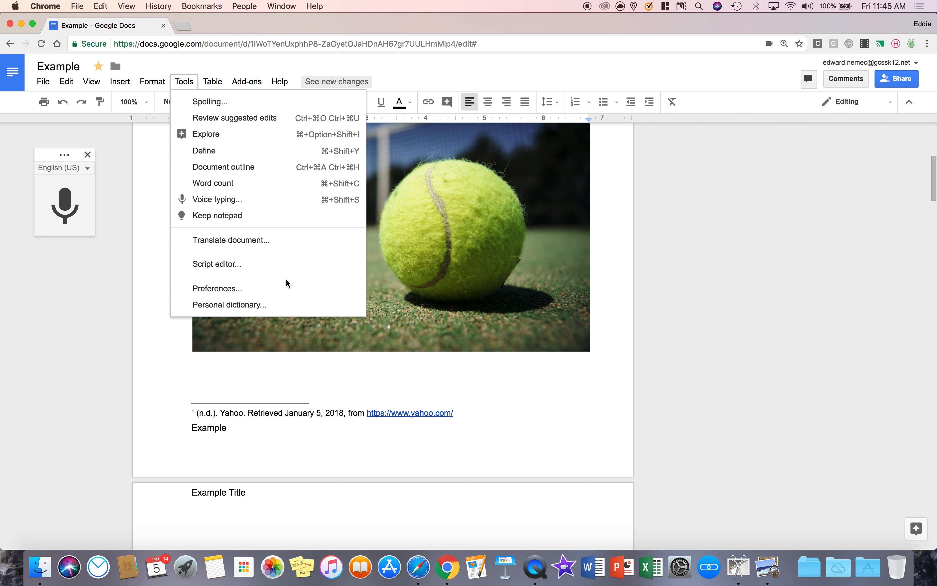
{"action": "left_click", "coordinate": [230, 289]}
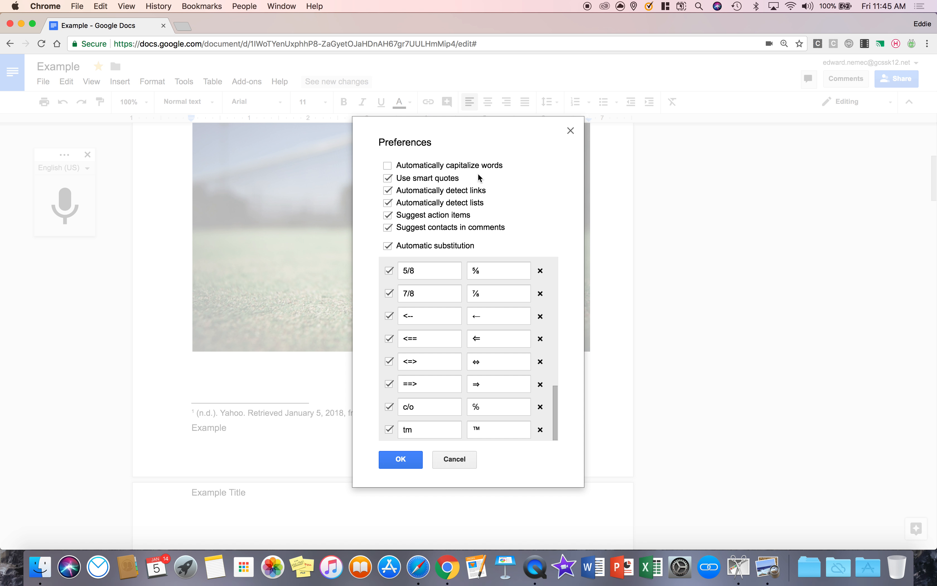
{"action": "left_click", "coordinate": [395, 166]}
{"action": "left_click", "coordinate": [571, 132]}
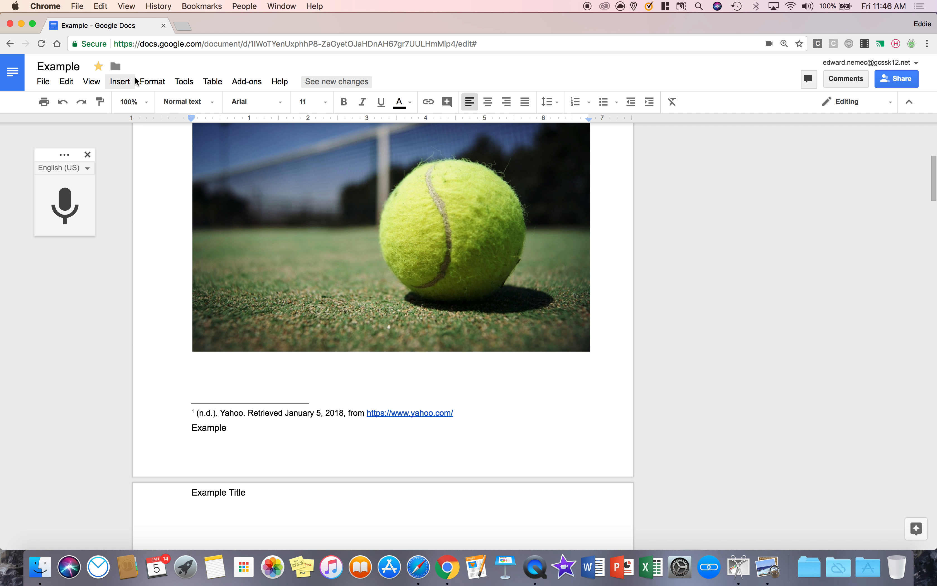
View the personal dictionary and close it without adding a word
{"action": "left_click", "coordinate": [190, 82]}
{"action": "left_click", "coordinate": [216, 308]}
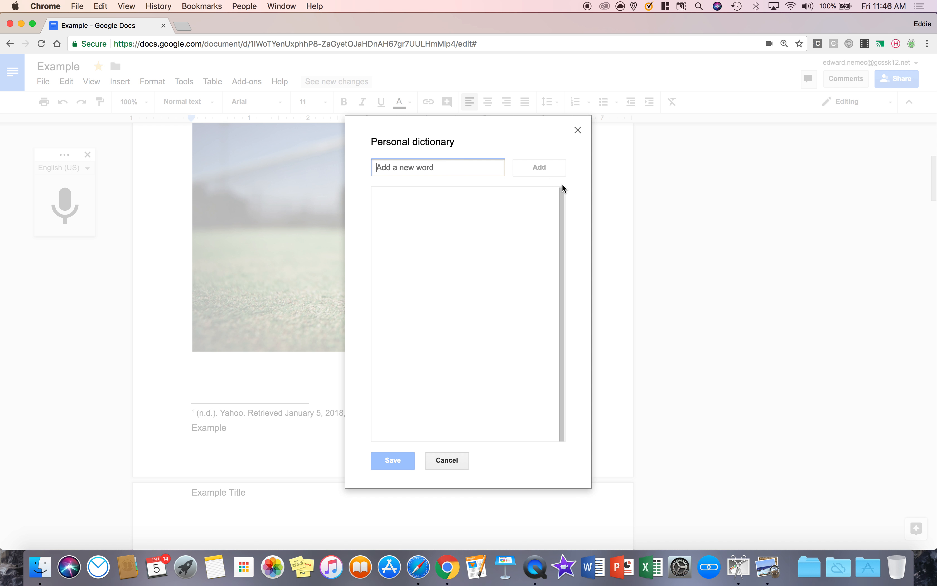
{"action": "left_click", "coordinate": [577, 131]}
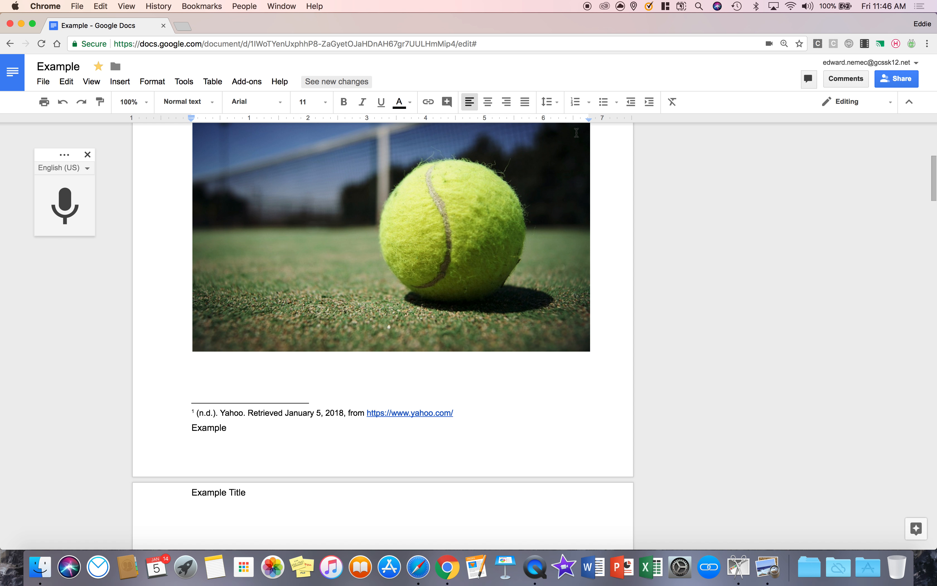
{"action": "scroll", "coordinate": [335, 257], "scroll_direction": "up", "scroll_amount": 10}
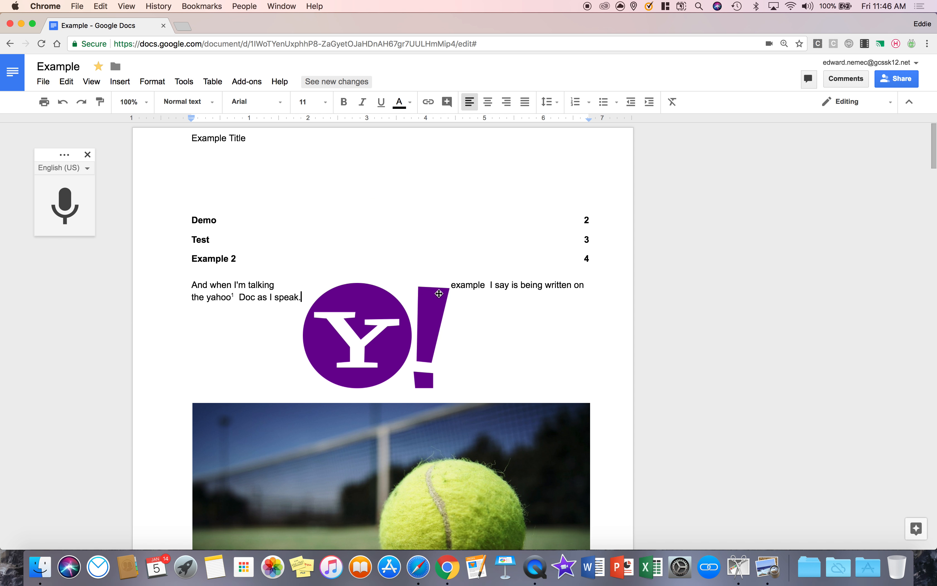
{"action": "left_click", "coordinate": [181, 82]}
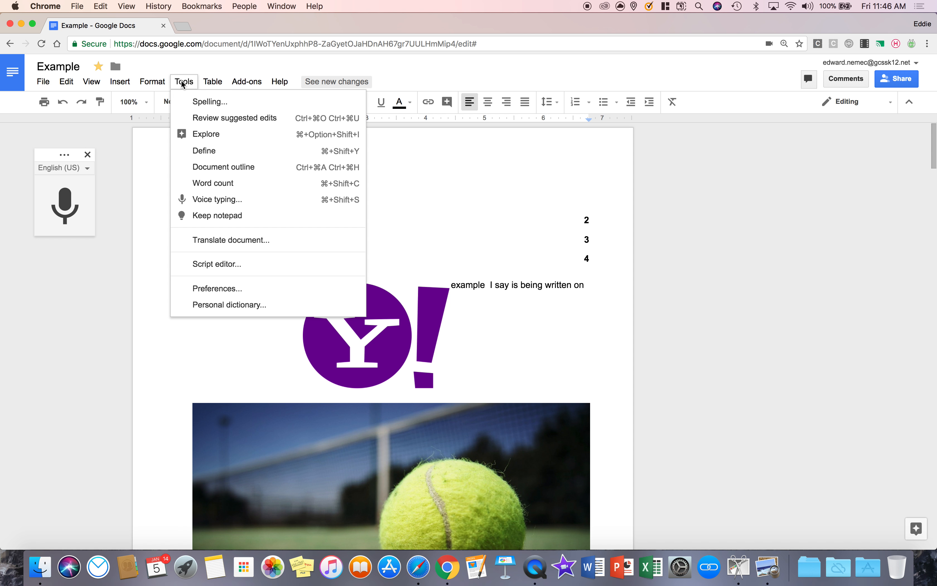